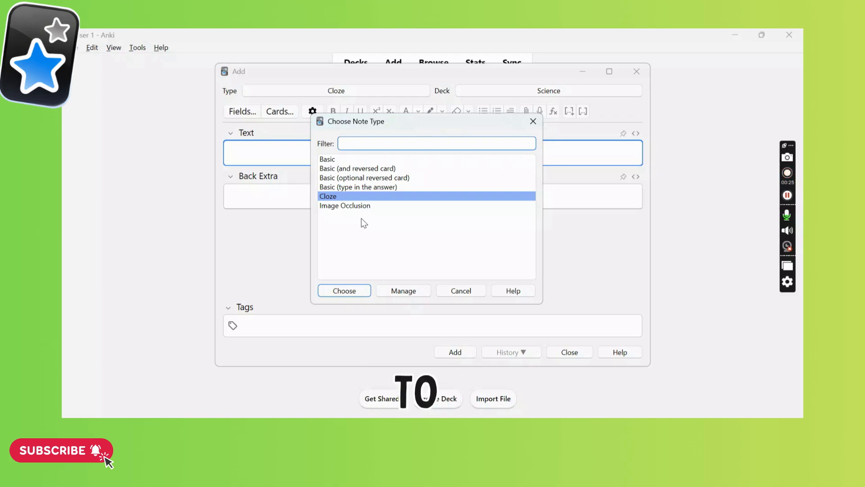
Set the new note's type to Basic.
left_click(401, 188)
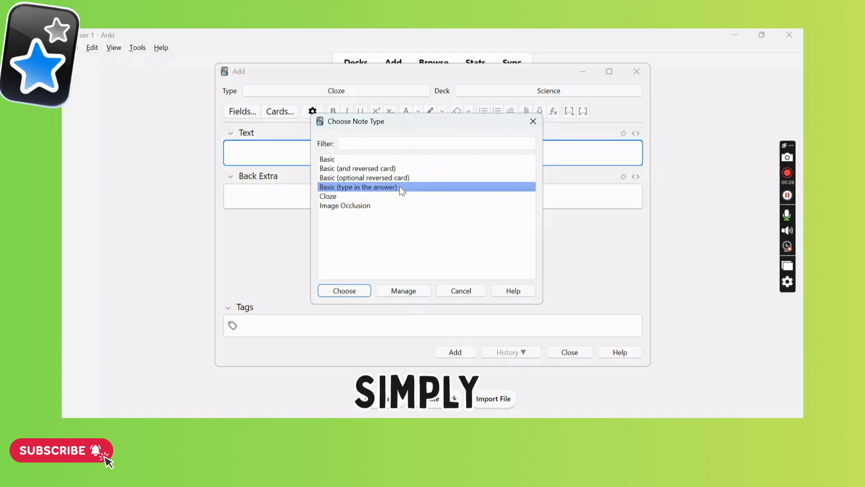
left_click(352, 160)
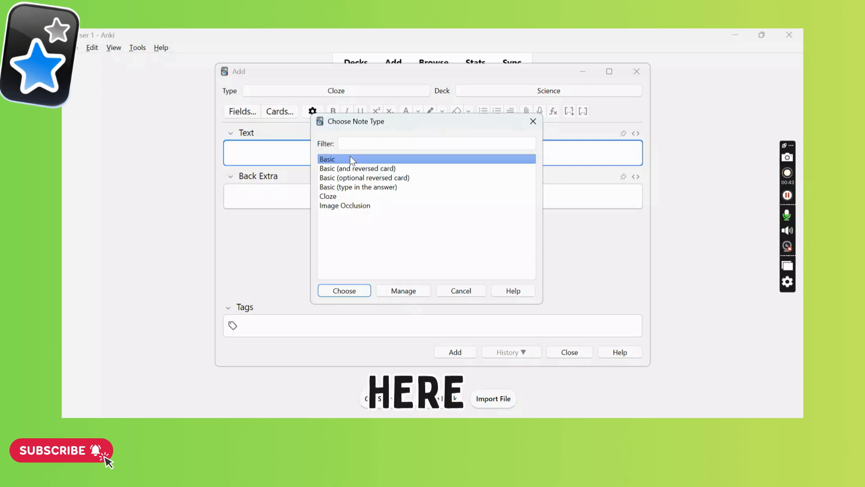
left_click(323, 292)
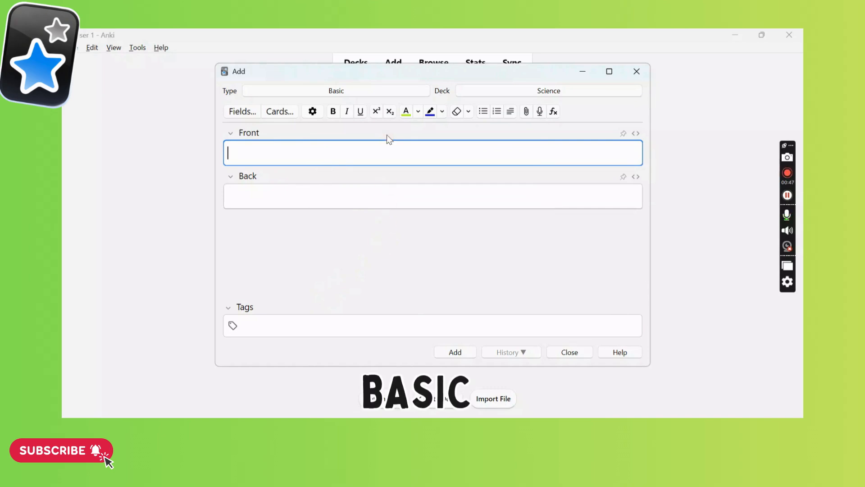
Enter "what is cyclone" as the card's front and "hurricane" as its back.
type("what")
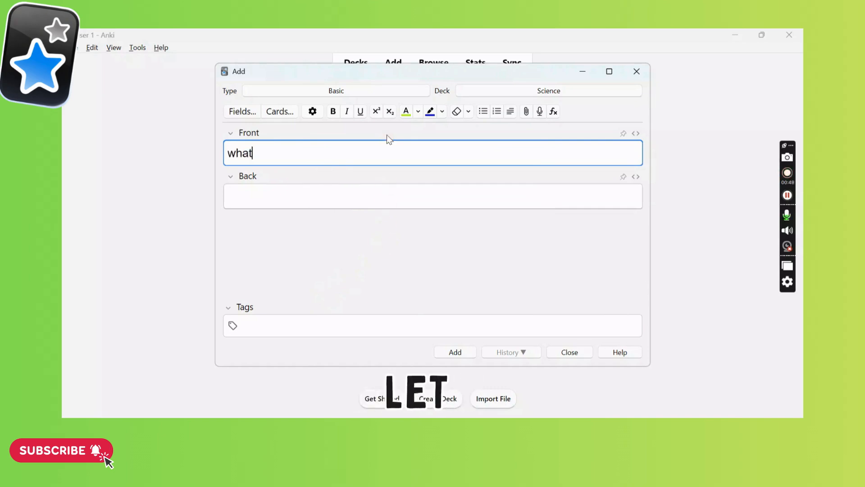
type(" is cyclone")
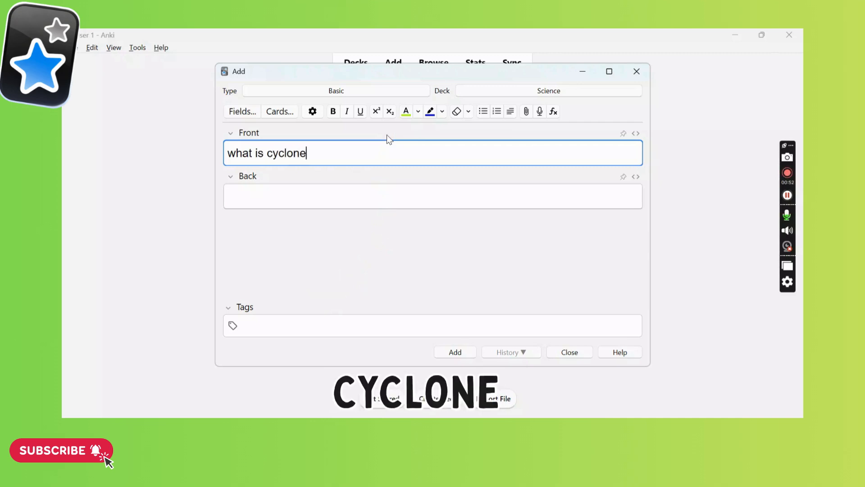
left_click(310, 196)
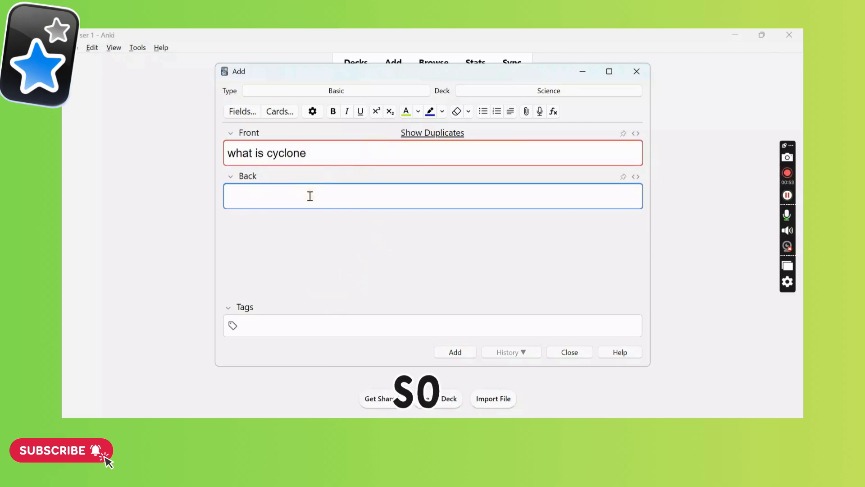
type("hurri")
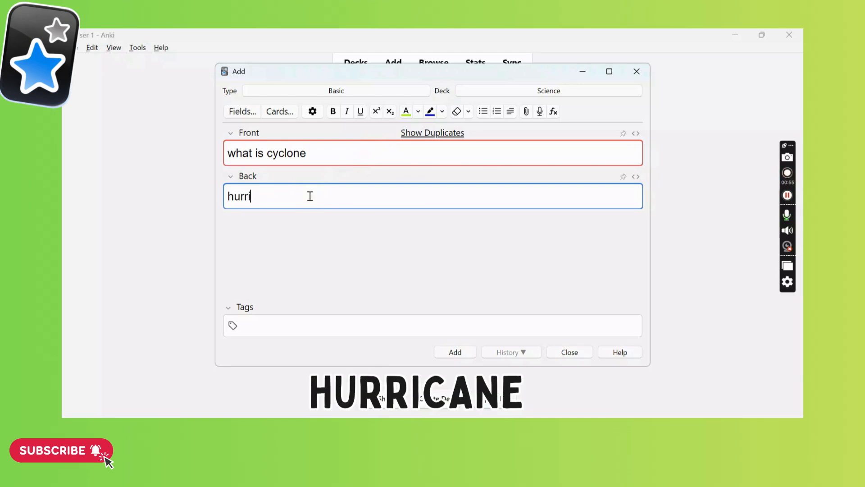
type("cane")
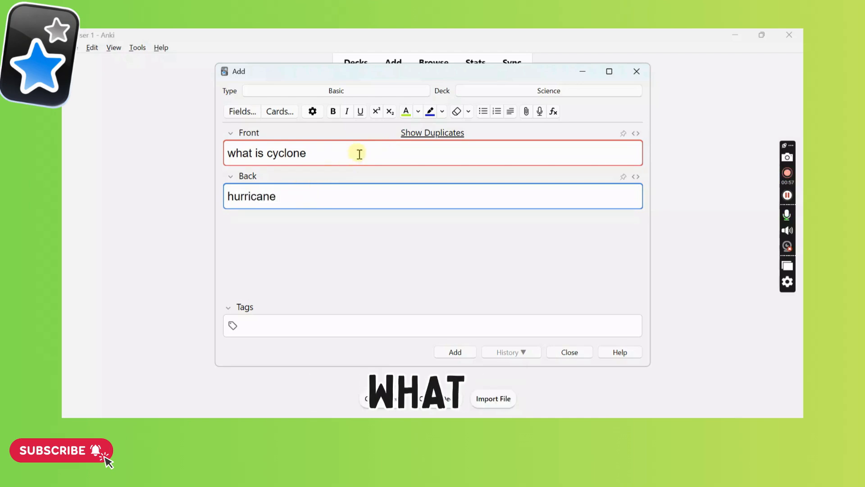
Extend the front text to "what is cyclone in the geograghy" and add the card to the Science deck.
left_click(360, 154)
type("in the ")
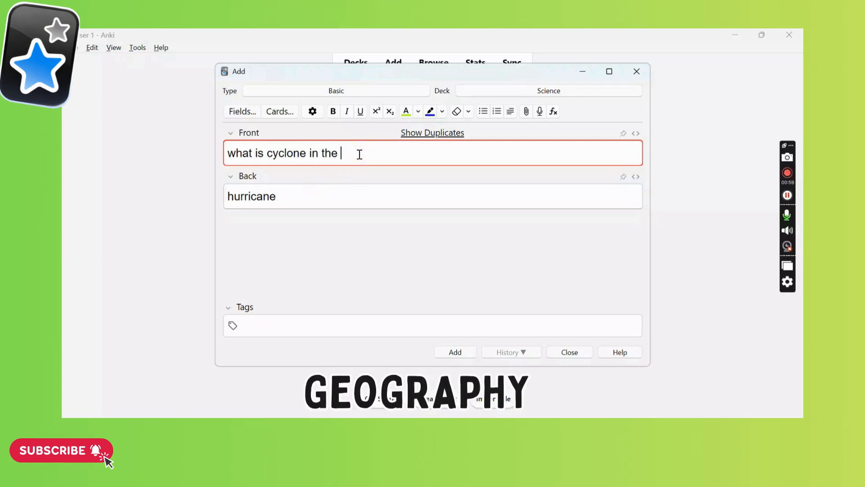
type("geograh")
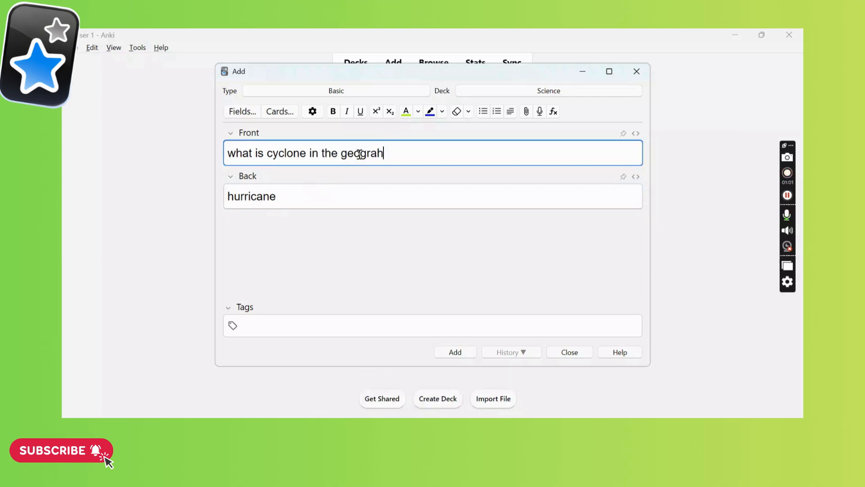
key("BackSpace")
type("gy")
left_click(328, 195)
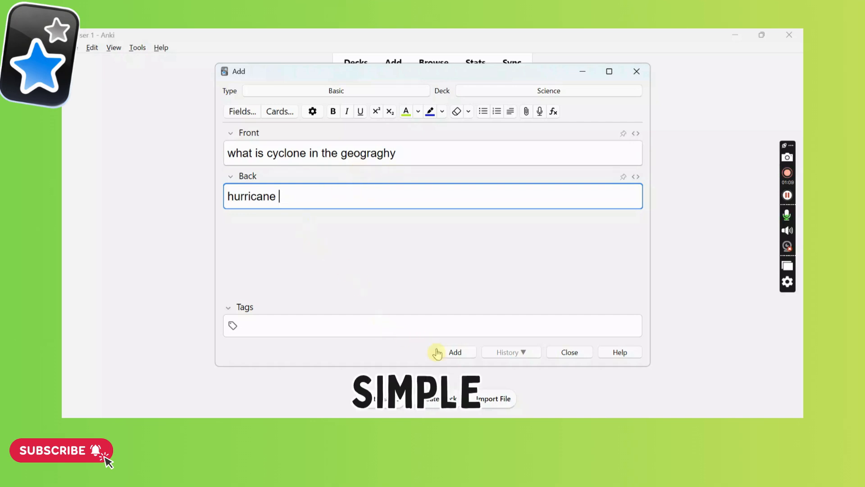
left_click(451, 354)
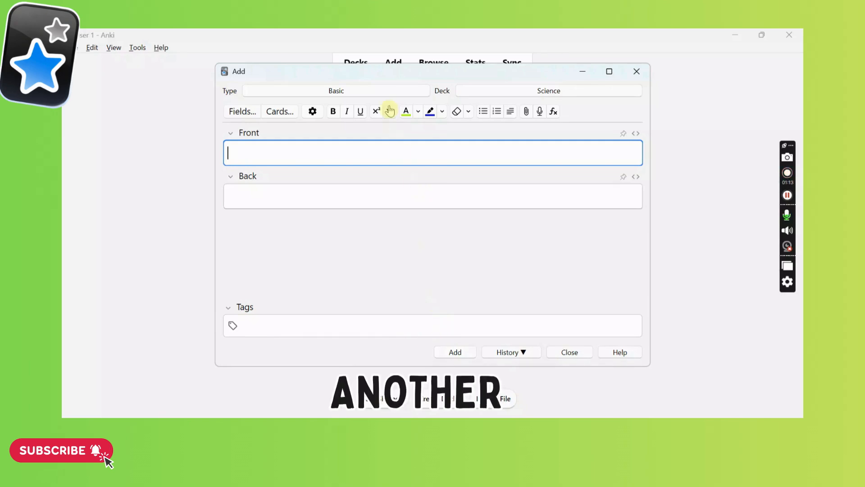
Change the note type to Basic (and reversed card).
left_click(345, 96)
left_click(342, 169)
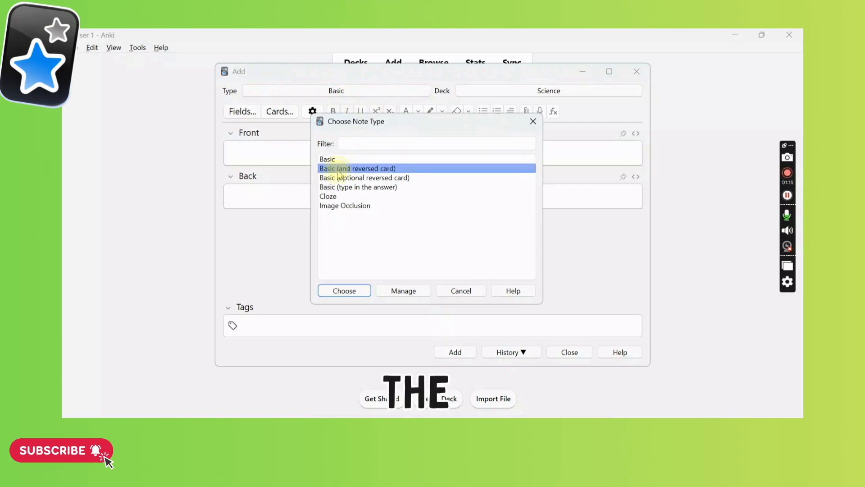
left_click(344, 291)
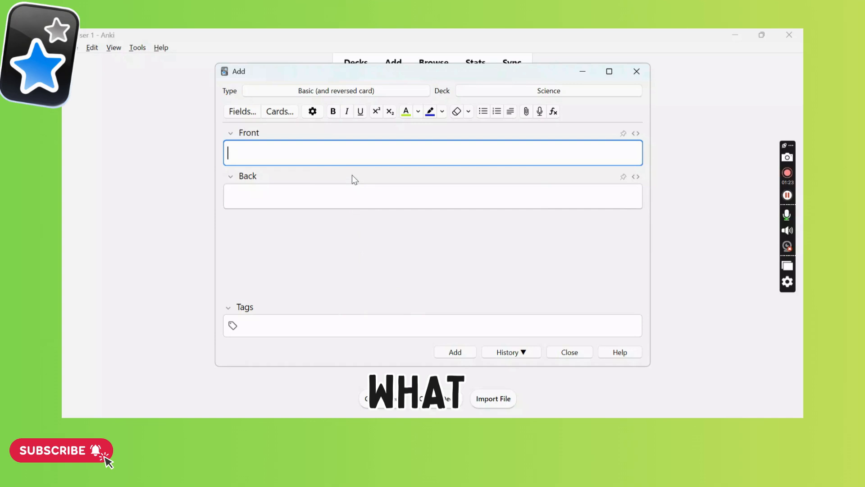
Enter "what is the anki software" as the front of the reversed card note.
type("what is ")
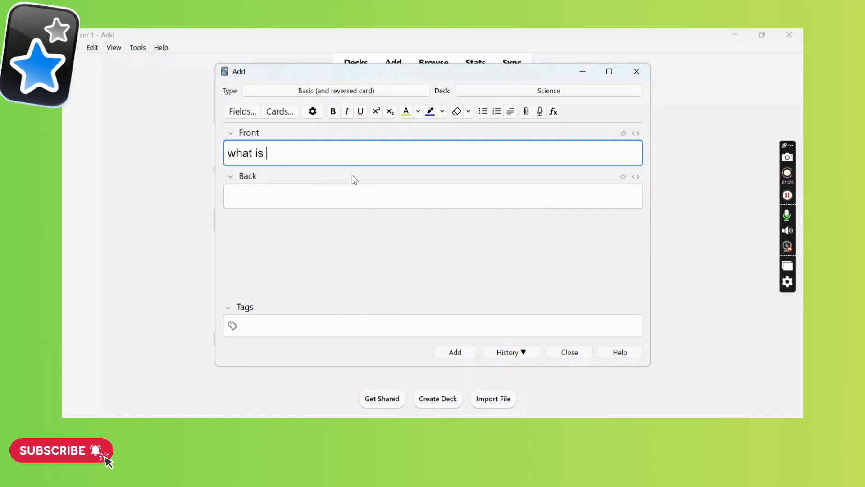
type("the anki")
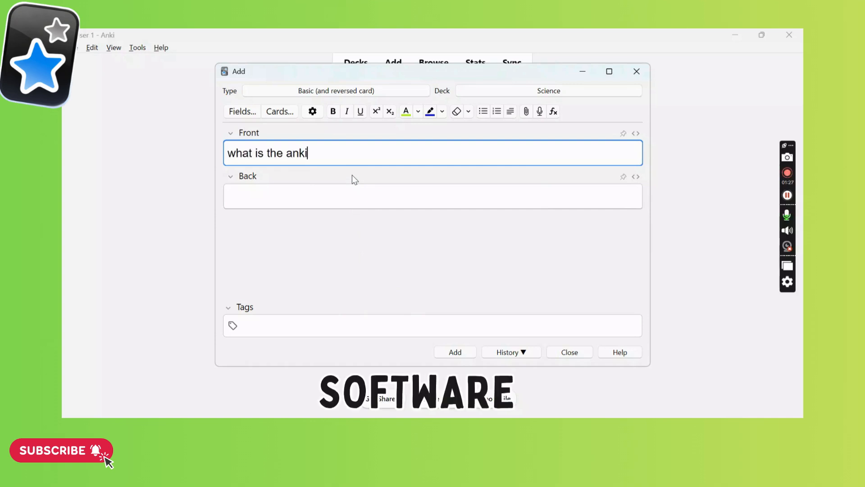
type(" software")
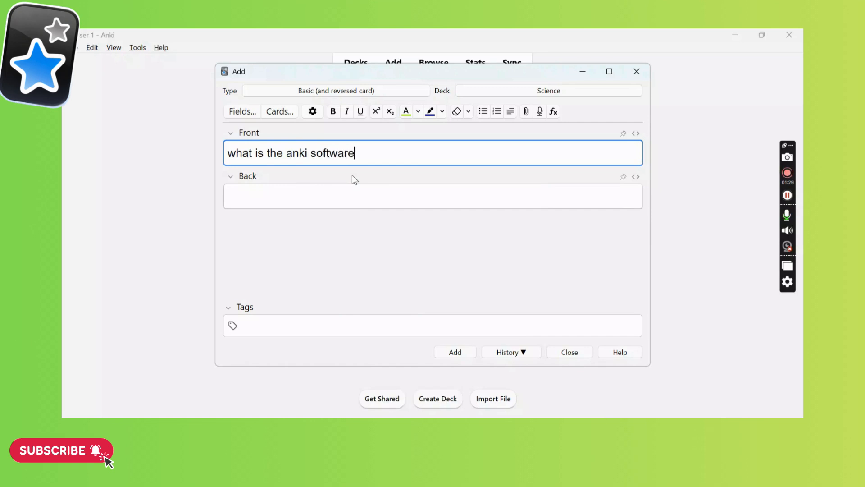
Enter "its a flashcard" as the back of the reversed card note.
left_click(324, 189)
type("it")
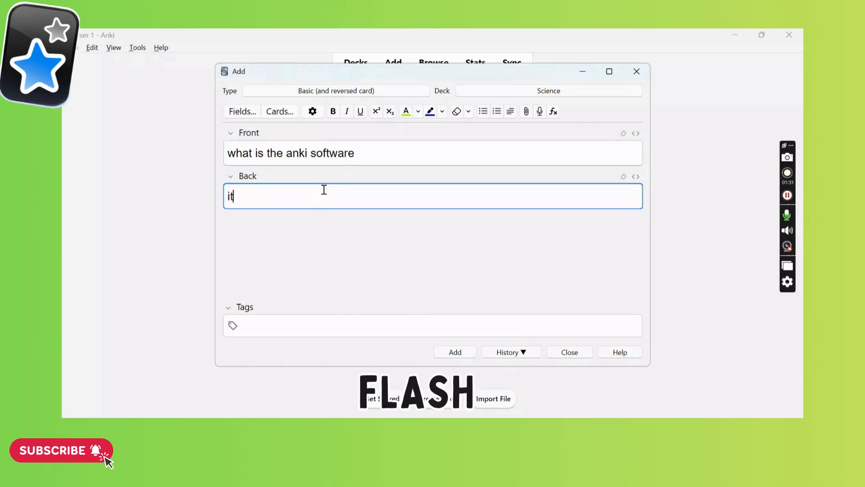
type("s a fa")
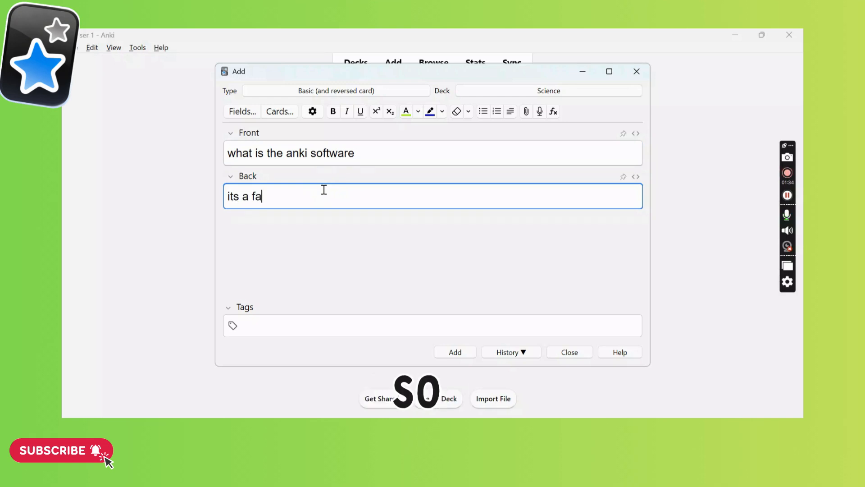
key("BackSpace")
type("lash")
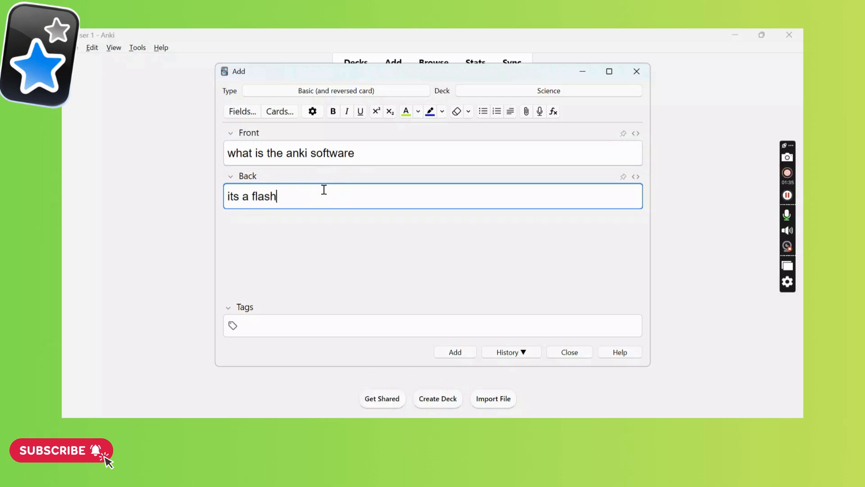
type("card sftaer")
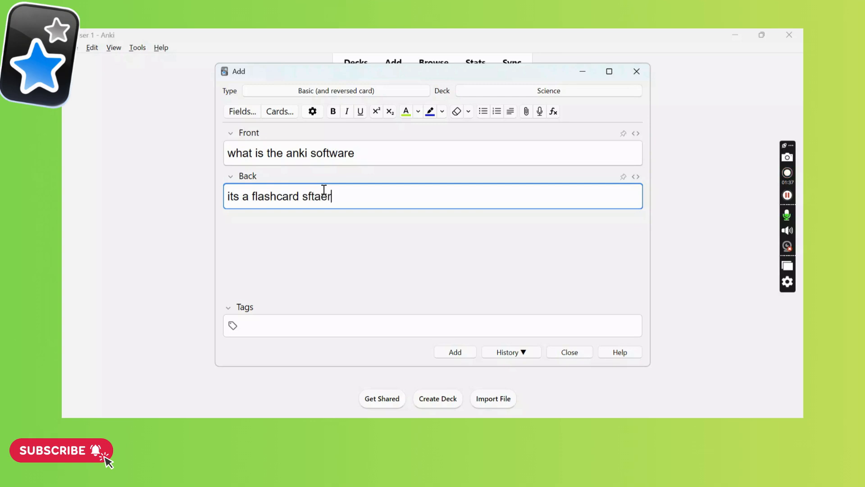
key("BackSpace")
key("BackSpace")
key("BackSpace")
key("BackSpace")
key("BackSpace")
key("BackSpace")
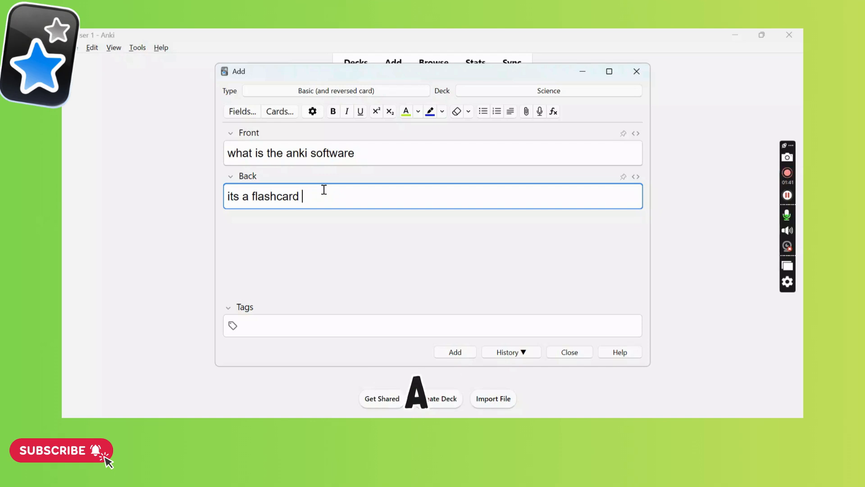
Add the completed reversed card note to the Science deck, keeping its note type.
left_click(339, 92)
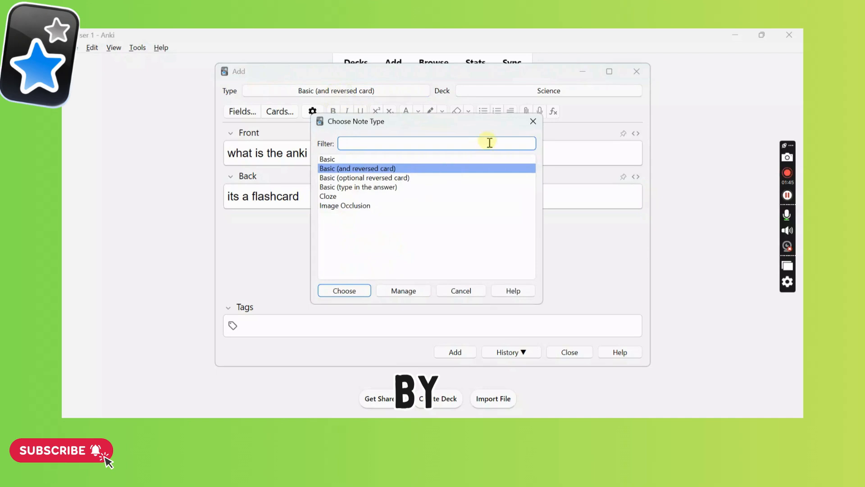
left_click(533, 121)
left_click(455, 352)
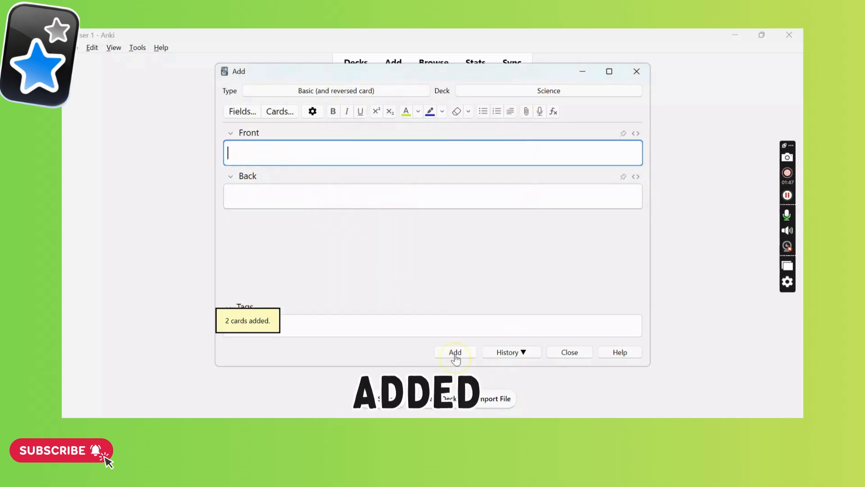
Change the note type to Basic (optional reversed card).
left_click(358, 93)
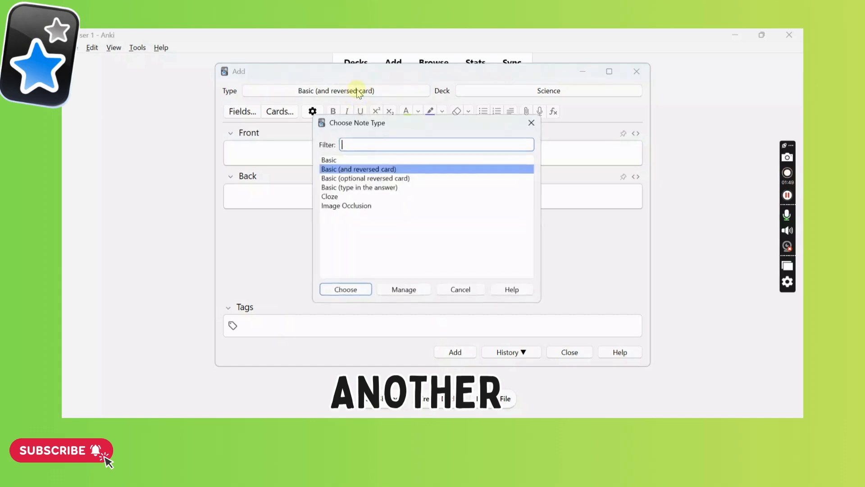
left_click(349, 179)
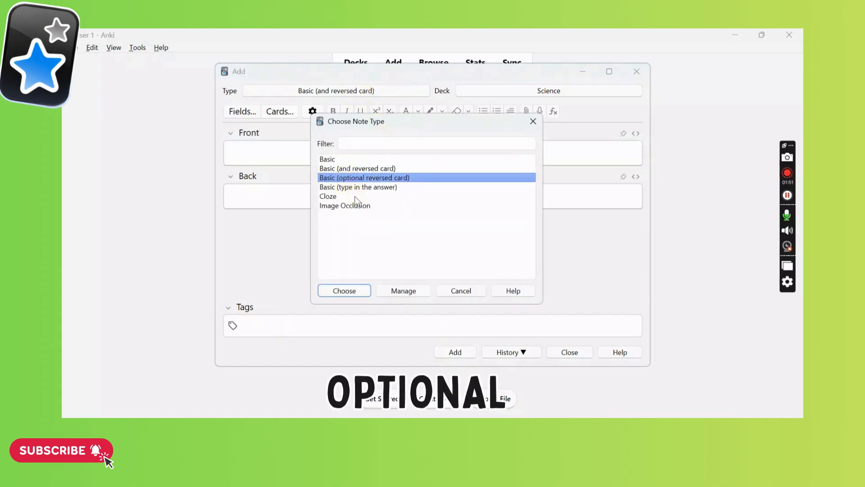
left_click(344, 291)
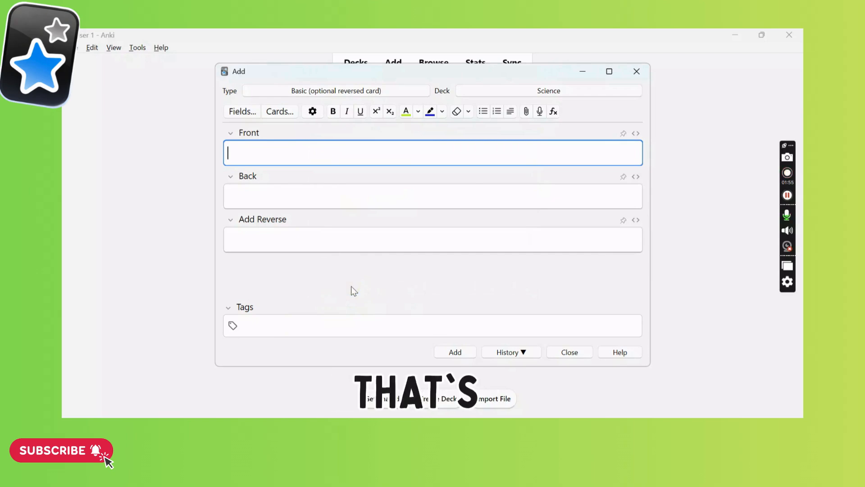
Enter "what is anki" as the front of the optional reversed card note.
left_click(313, 244)
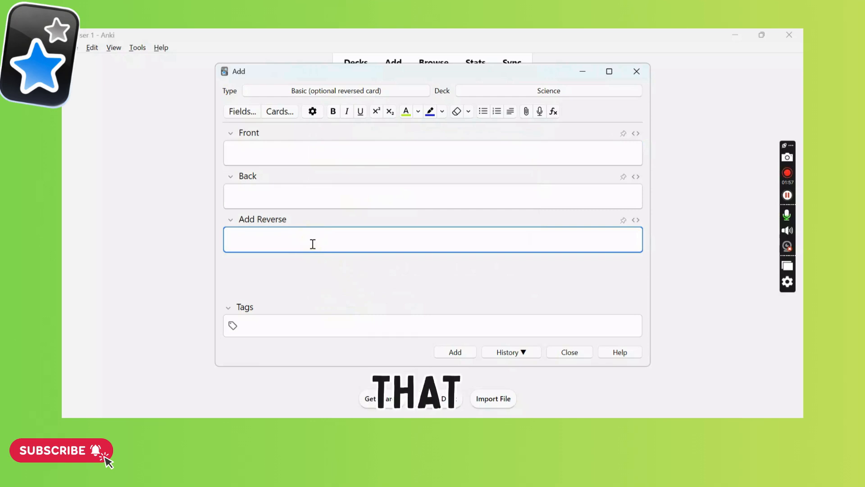
left_click(265, 149)
type("what is")
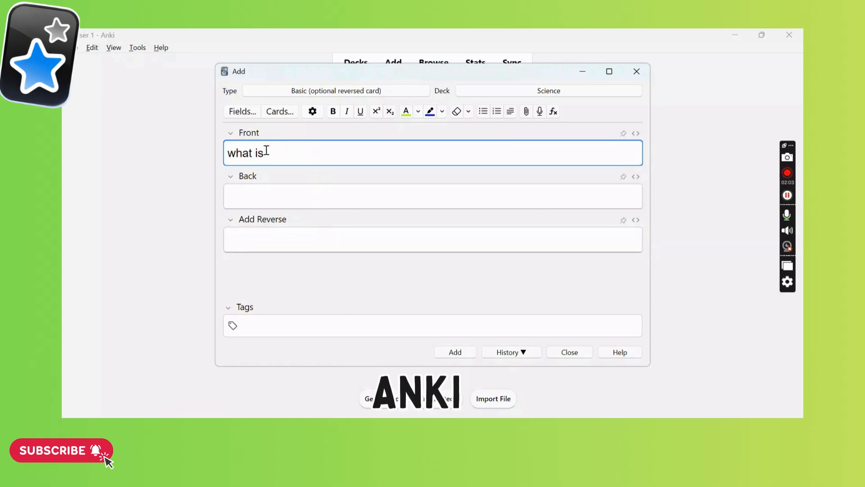
type(" anki")
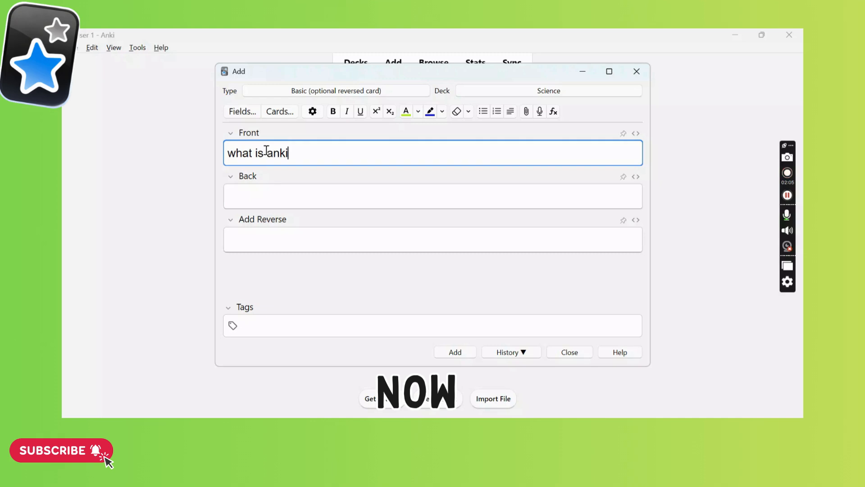
Enter "its a flashcard generating" as the back of the optional reversed card note.
left_click(257, 200)
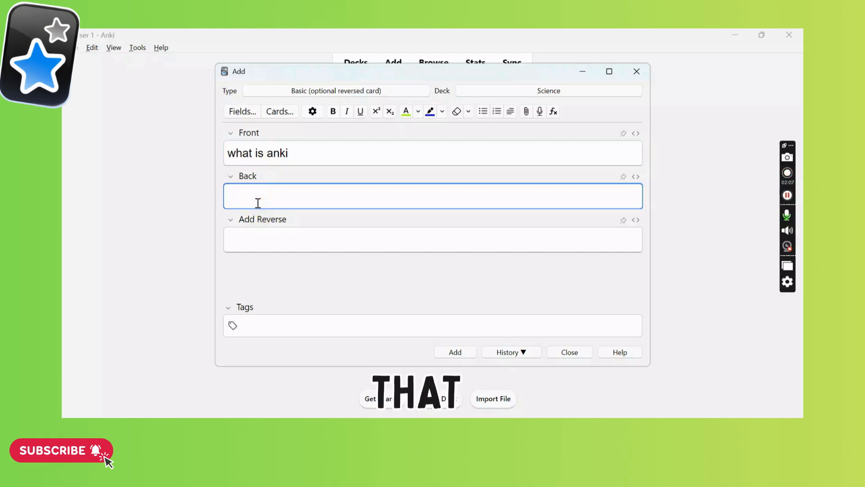
type("its a f")
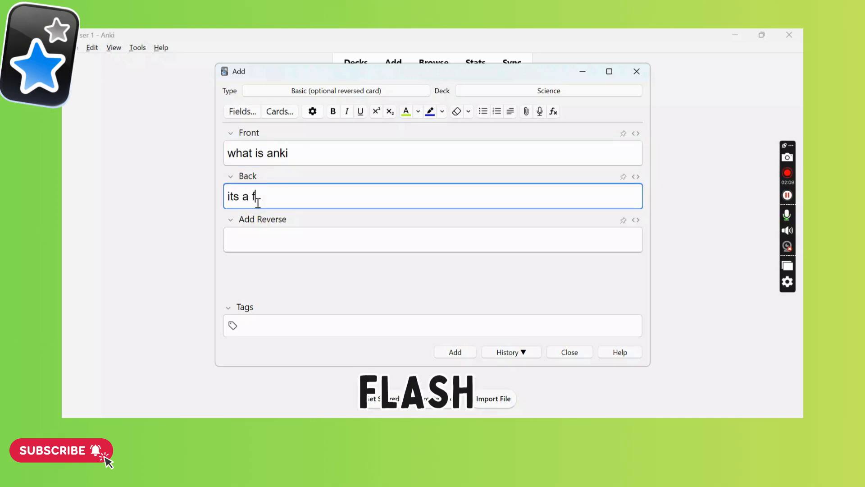
type("lashcard")
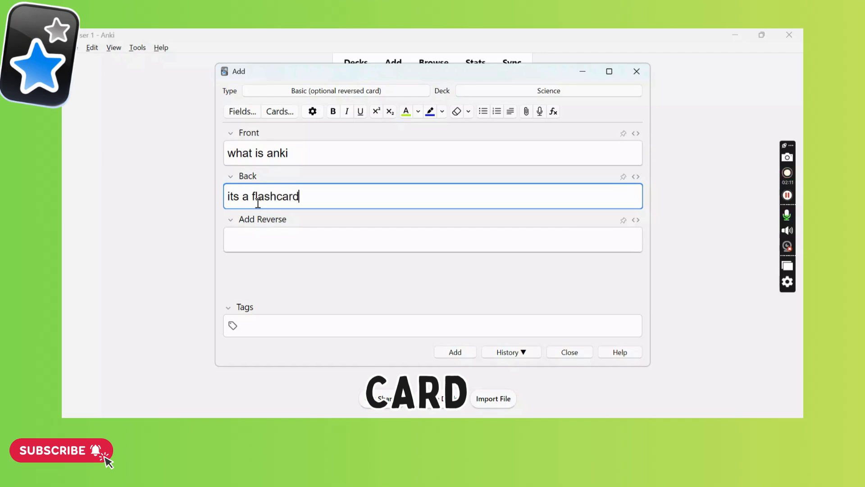
type(" generating")
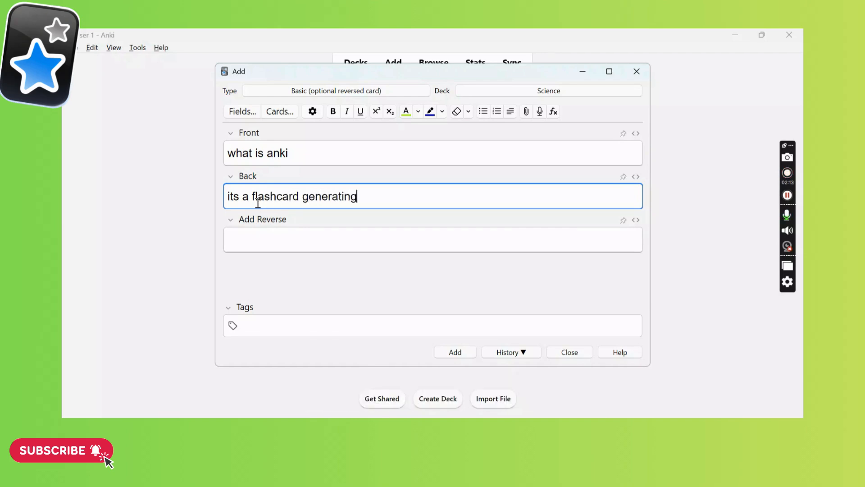
Enter "software" in the Add Reverse field and add the optional reversed card note to the Science deck.
left_click(257, 242)
type("soft")
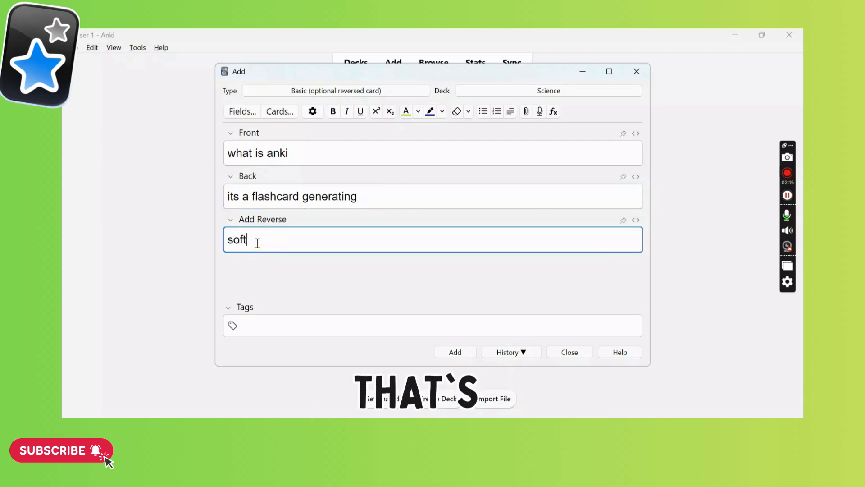
type("ware")
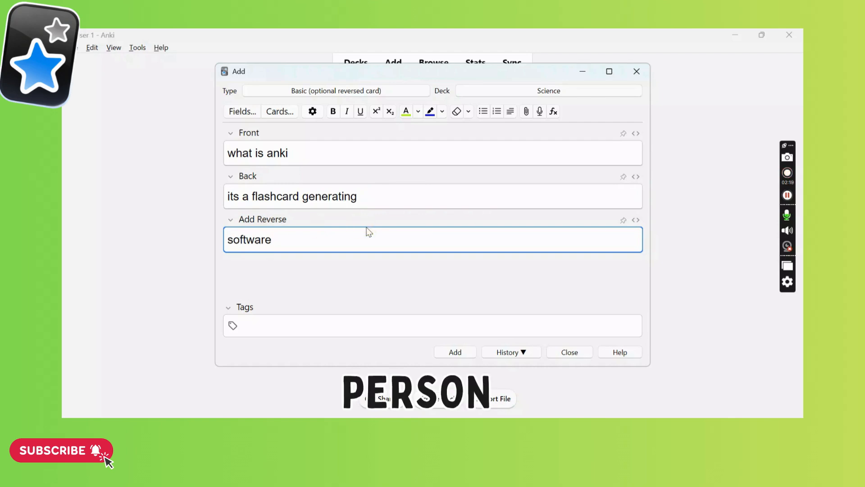
left_click(446, 353)
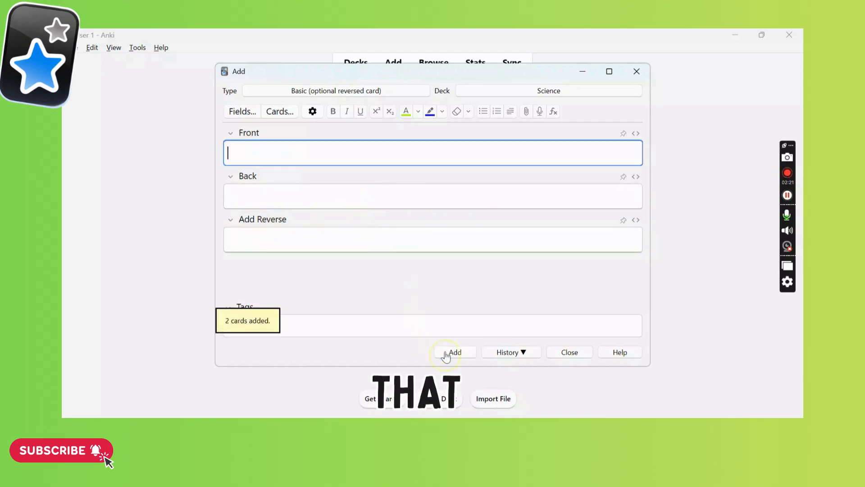
Change the note type to Basic (type in the answer).
left_click(346, 92)
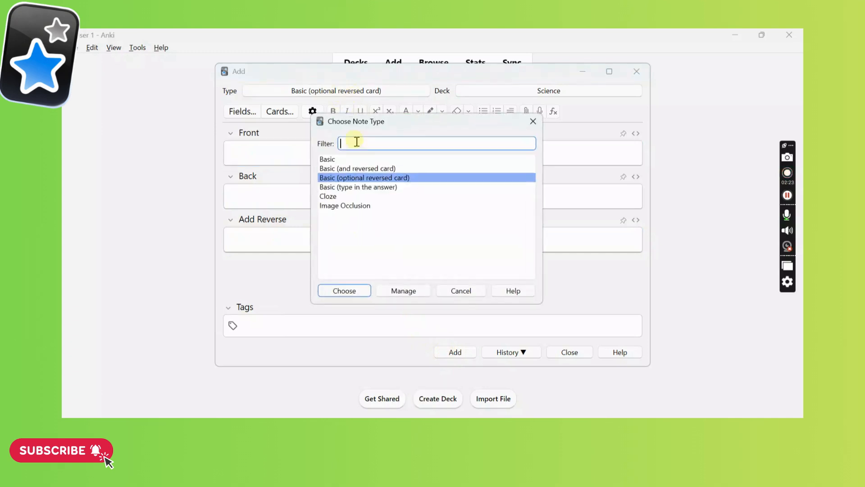
left_click(346, 186)
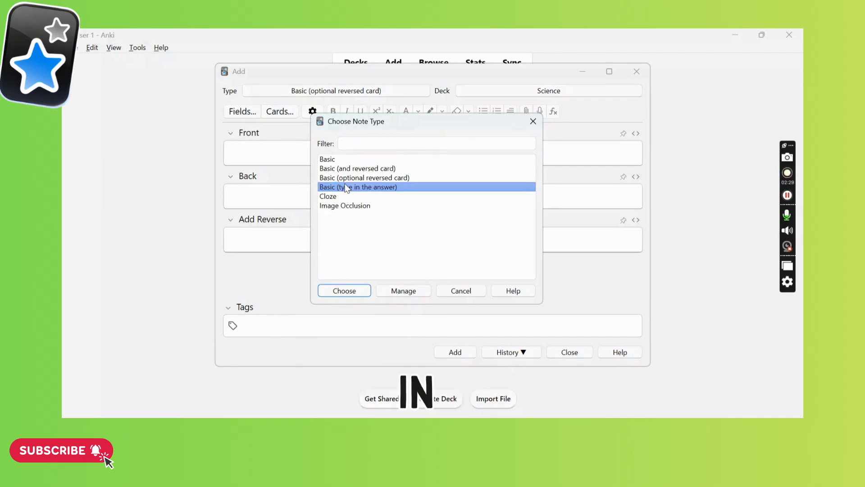
left_click(336, 288)
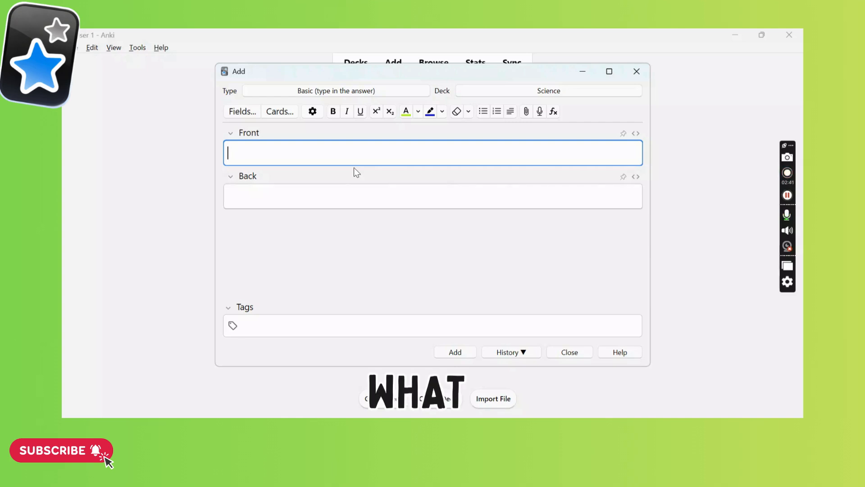
Enter "what is computer" as the front of the type-in-the-answer note.
type("what is com")
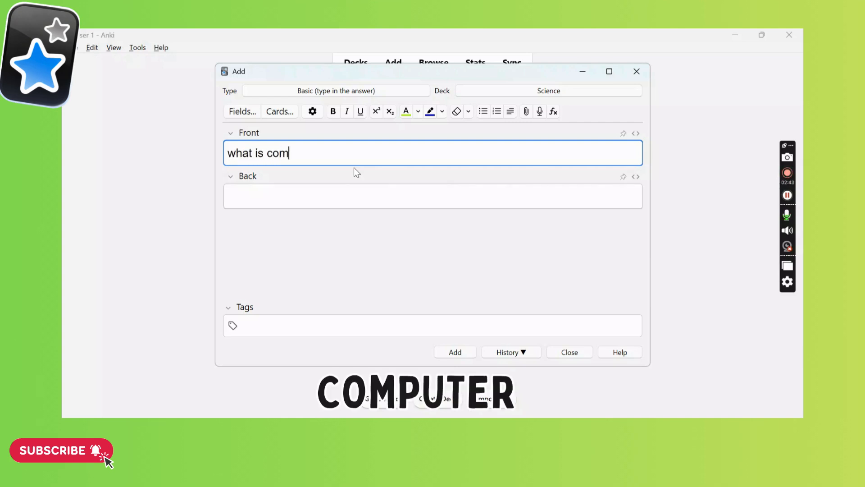
type("puter")
Enter "its a machine" as the back of the note and add it to the Science deck.
left_click(324, 195)
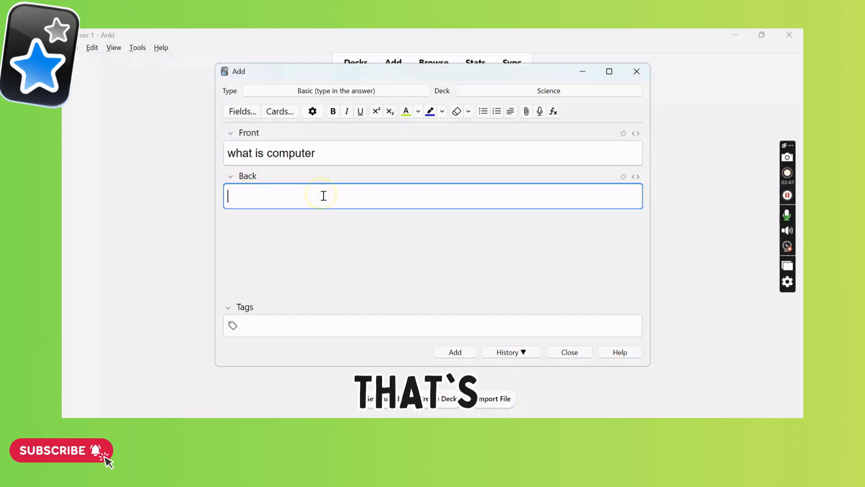
type("its a m")
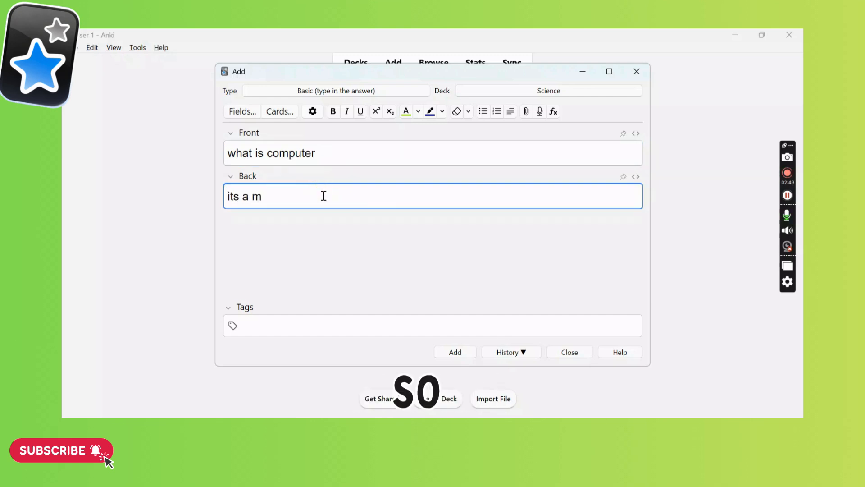
type("achine")
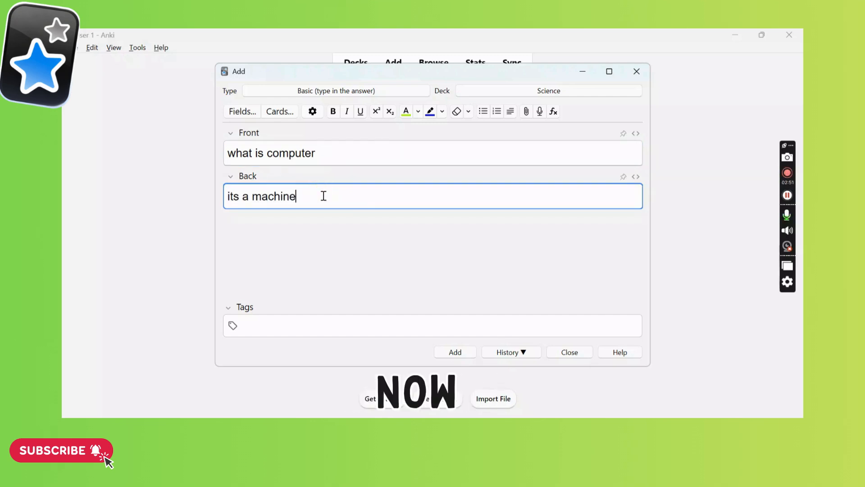
left_click(448, 354)
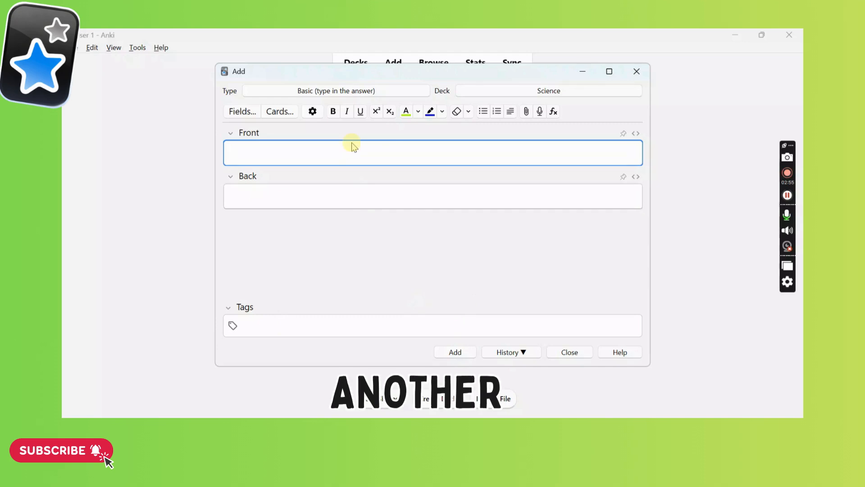
Change the note type to Cloze.
left_click(333, 91)
left_click(332, 196)
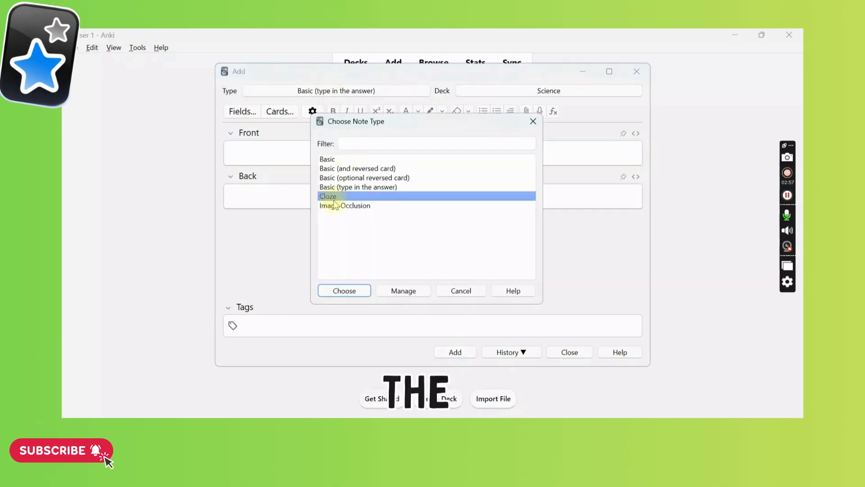
left_click(338, 290)
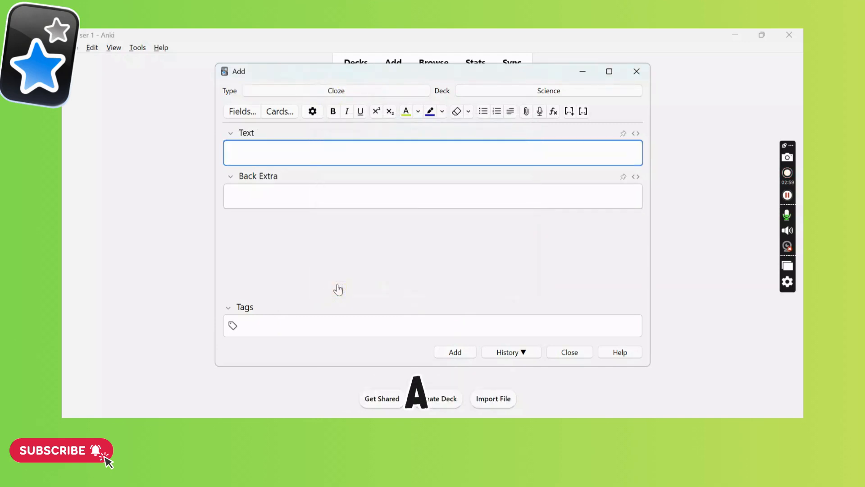
Write the cloze text "{{c1::computer}} is a machine", leave Back Extra empty and add the note to the Science deck.
left_click(569, 112)
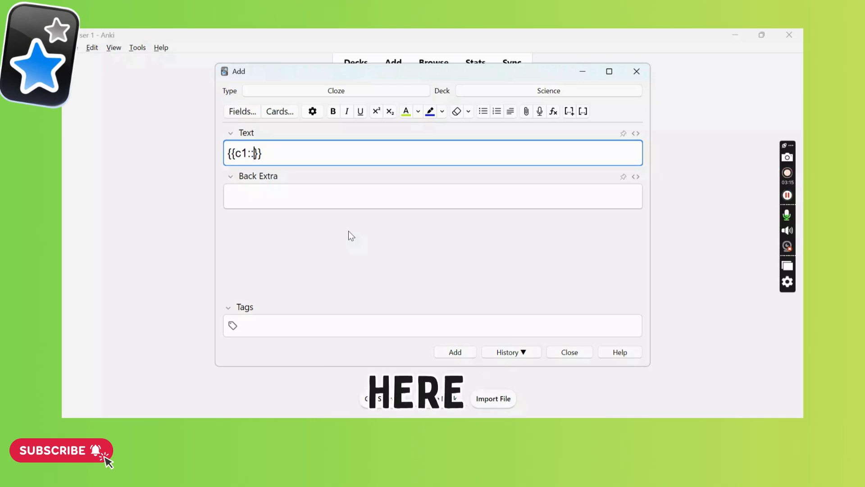
type("computer")
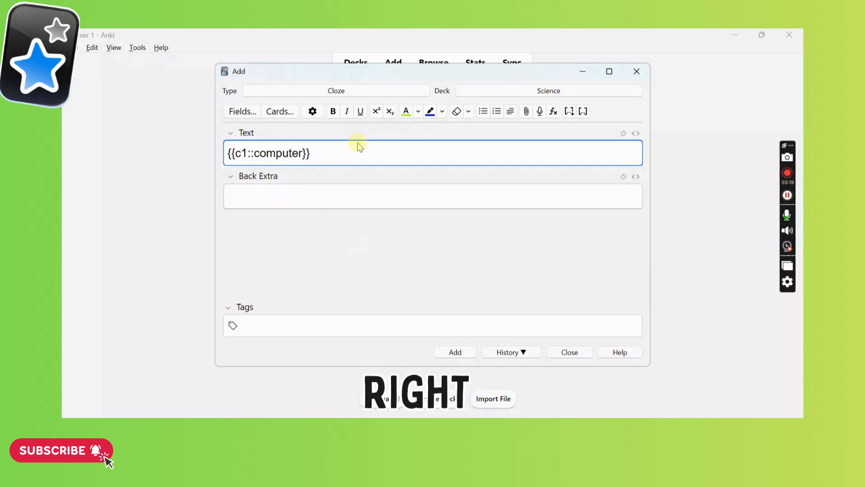
left_click(339, 159)
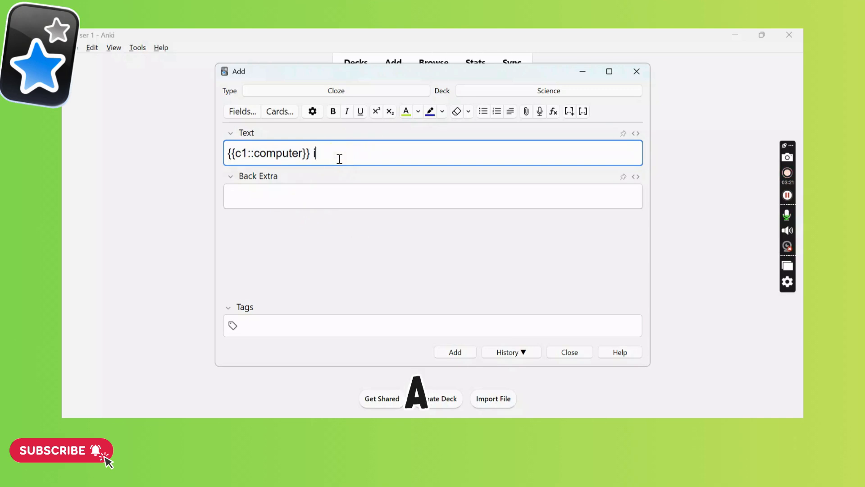
type("is a ")
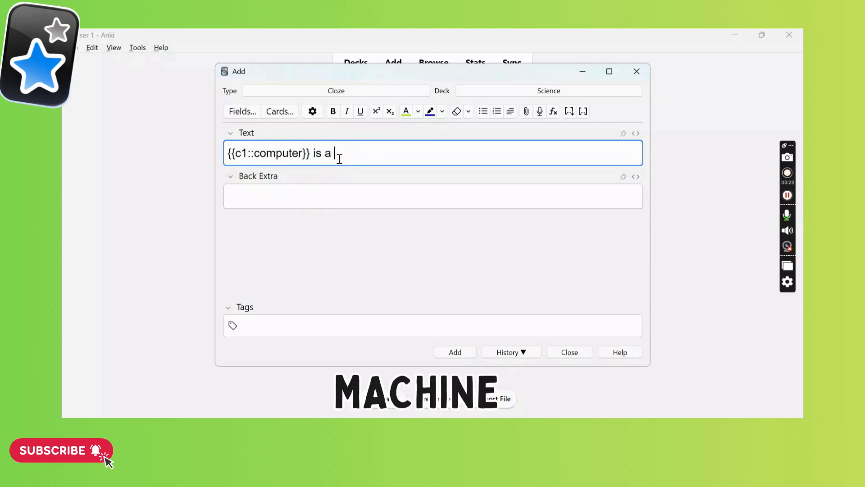
type("machine")
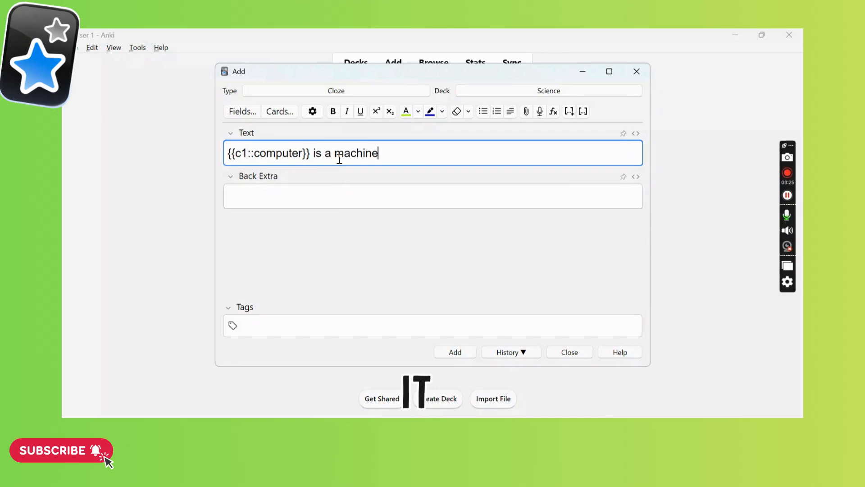
left_click(290, 202)
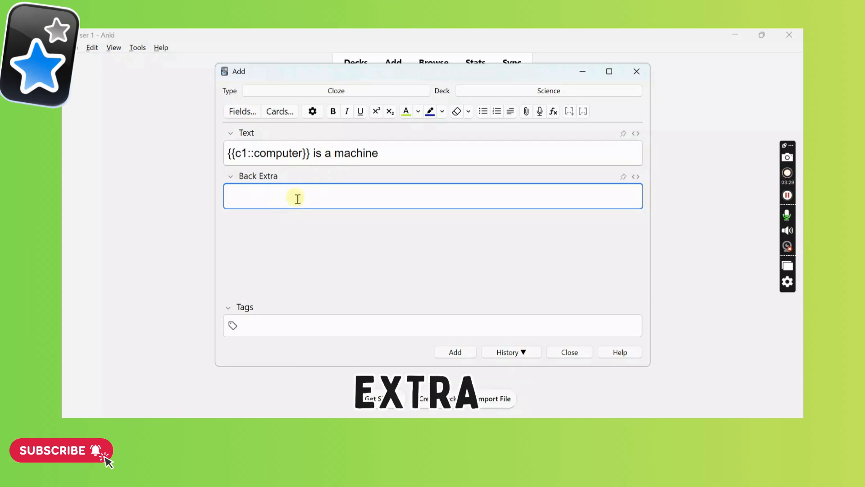
left_click(446, 353)
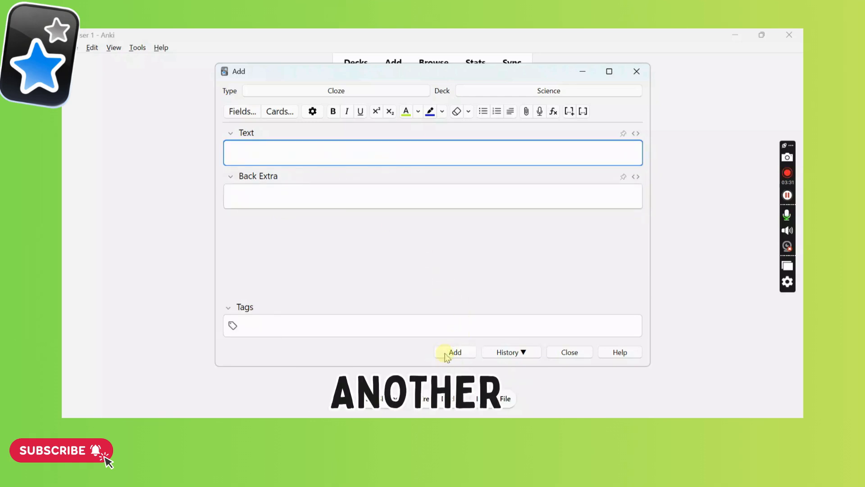
Change the note type to Image Occlusion.
left_click(338, 90)
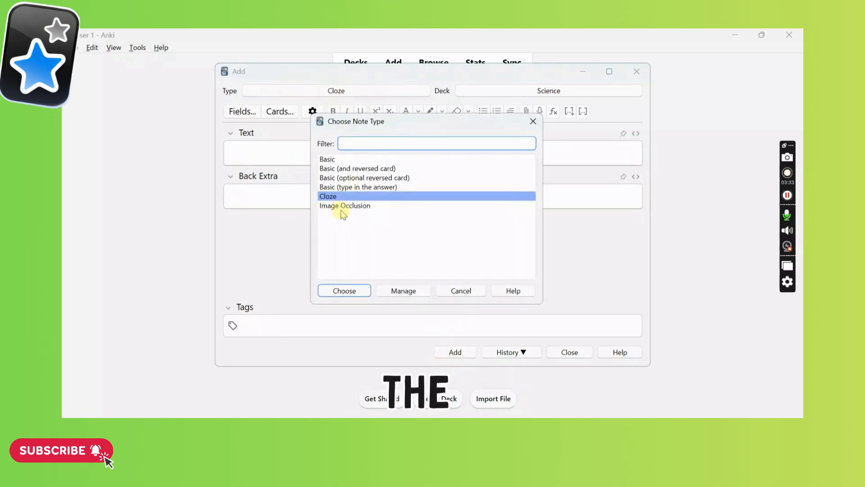
left_click(341, 207)
left_click(338, 291)
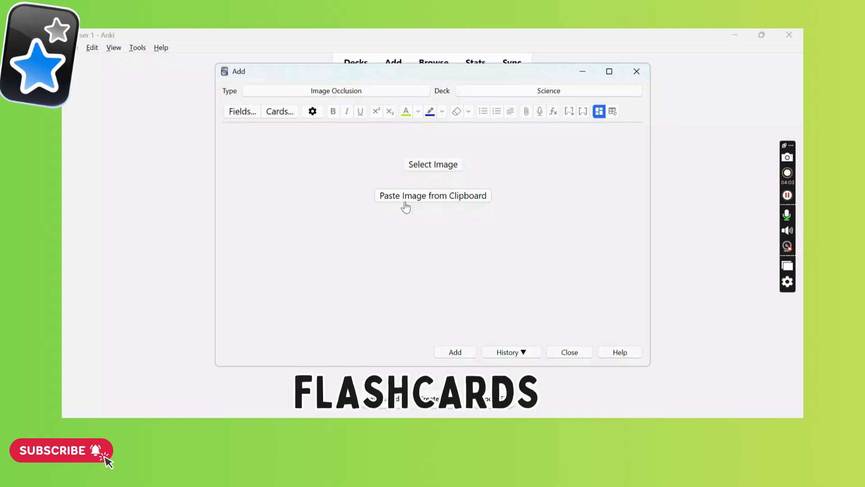
Set the note type to Basic and enter "what is media" as the front of the note.
left_click(351, 92)
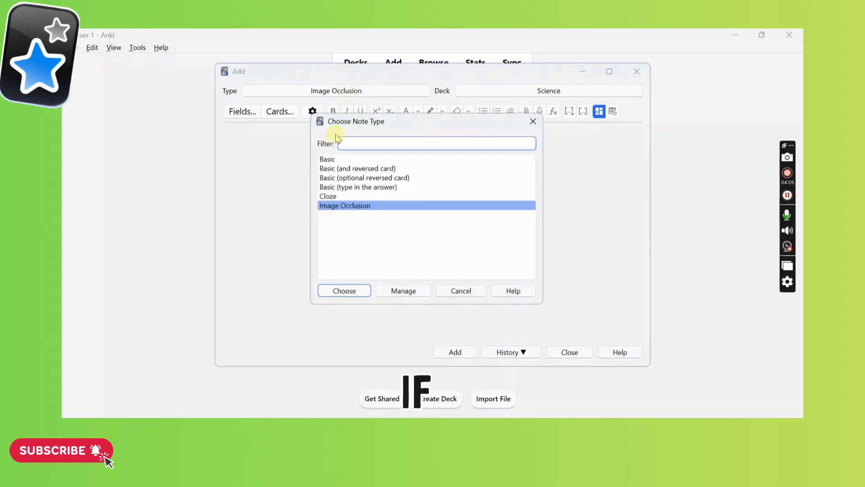
left_click(326, 161)
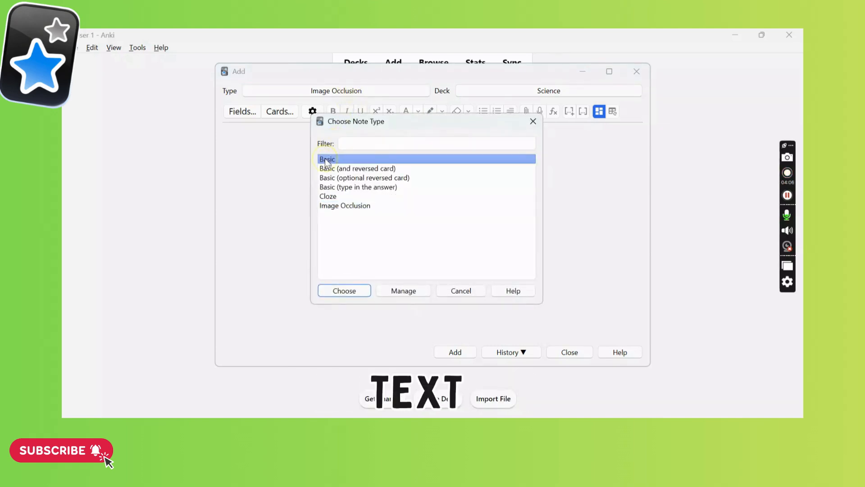
left_click(324, 290)
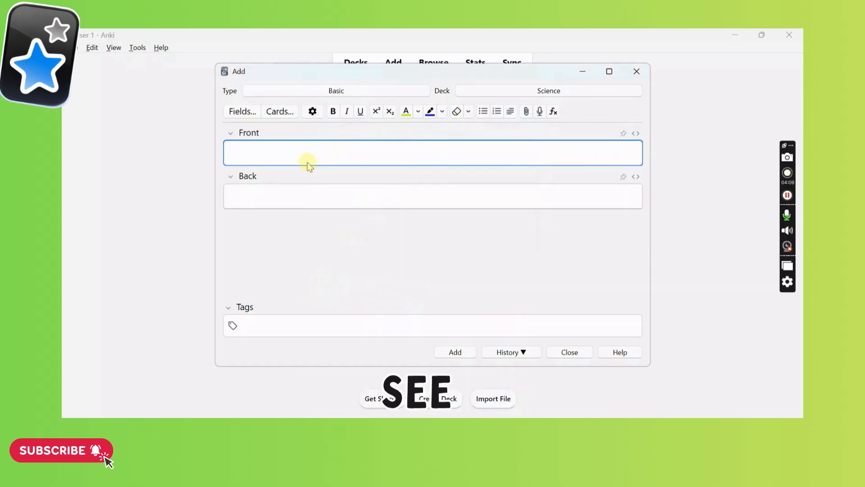
type("what is media")
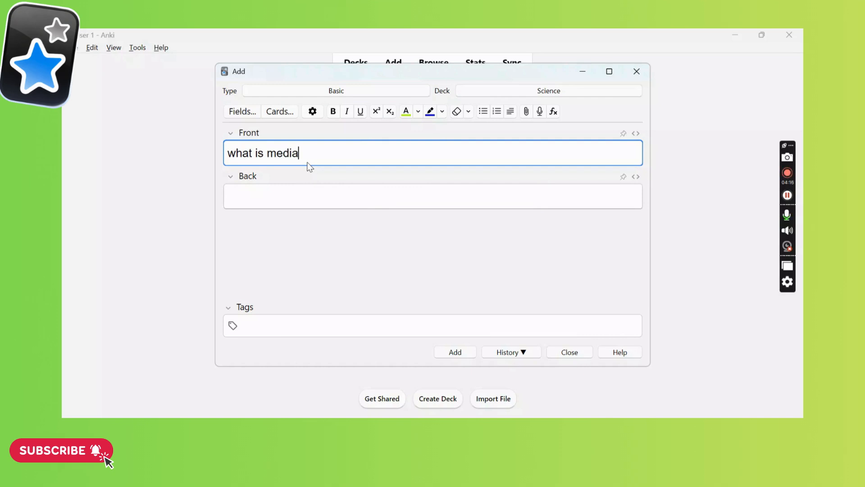
Format the word "media" on the front as bold, italic and underlined, trying superscript and then subscript.
double_click(284, 151)
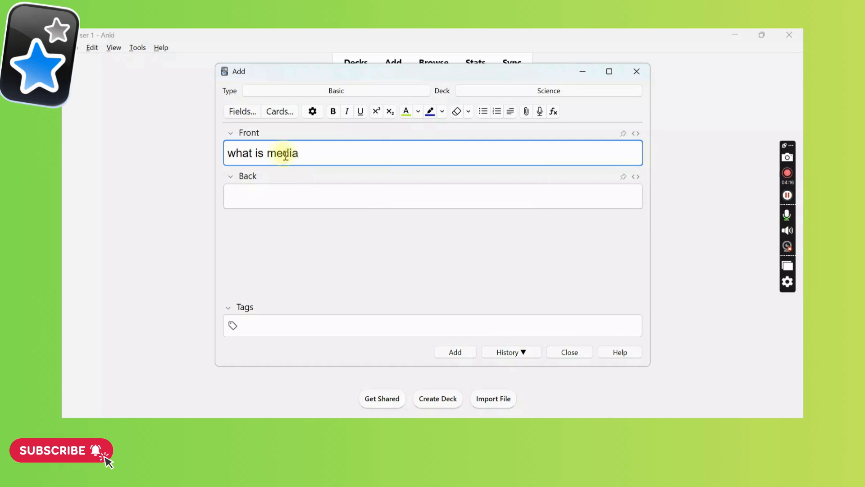
left_click(333, 113)
left_click(347, 112)
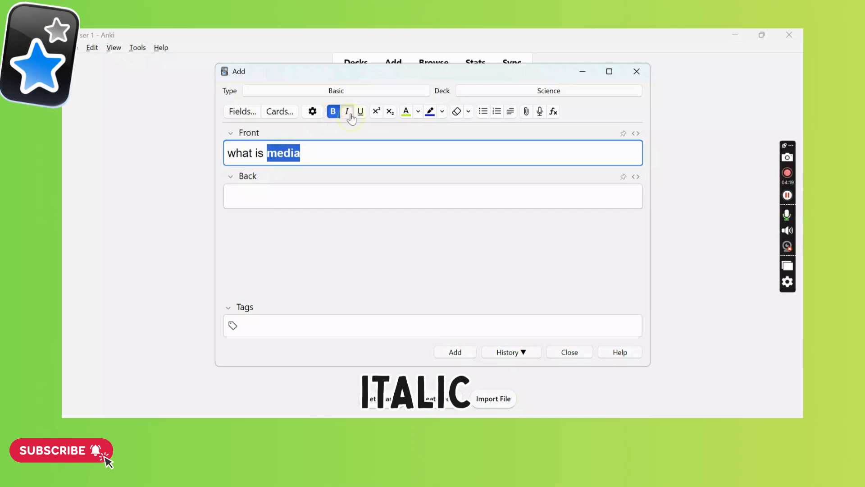
left_click(360, 114)
left_click(376, 113)
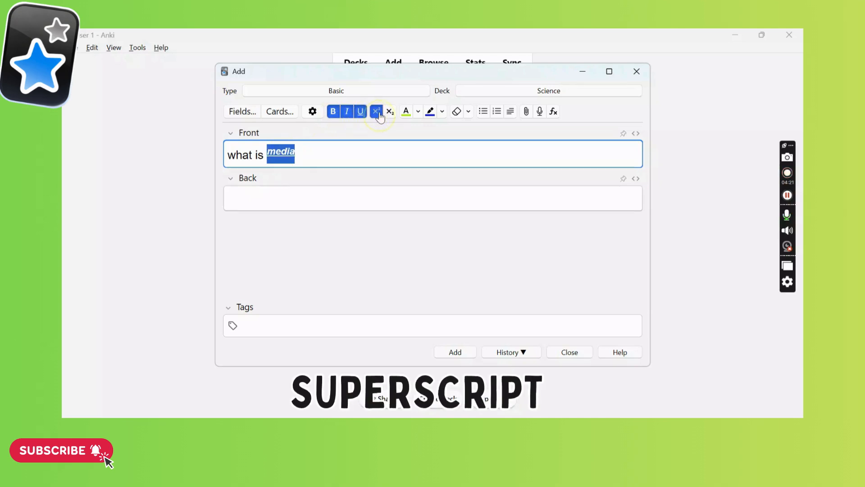
left_click(390, 114)
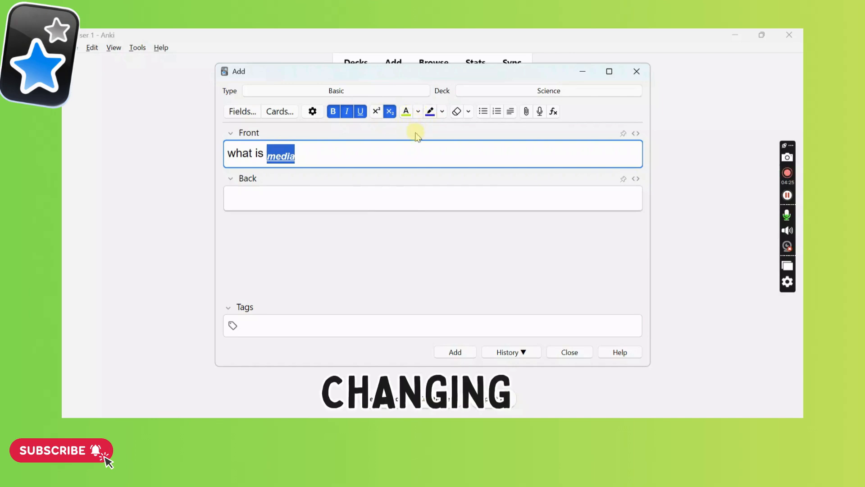
Set the text color of the word "media" to pink, #ff5af1.
left_click(403, 117)
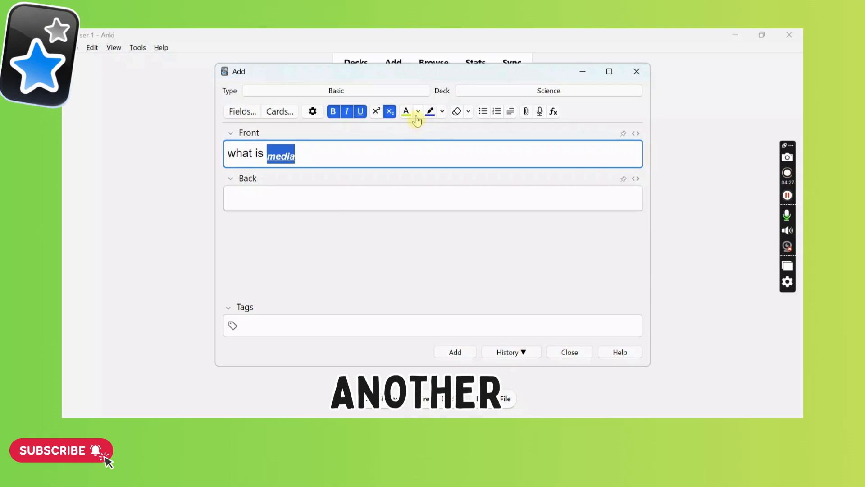
left_click(419, 118)
left_click(434, 149)
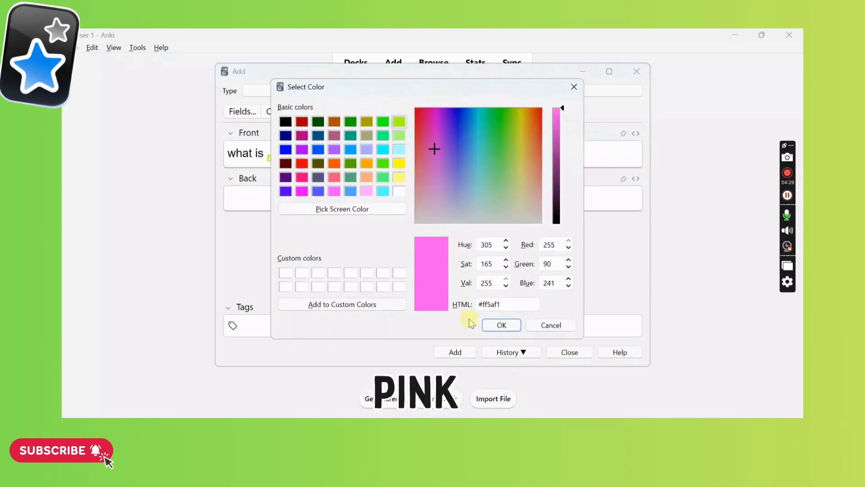
left_click(500, 324)
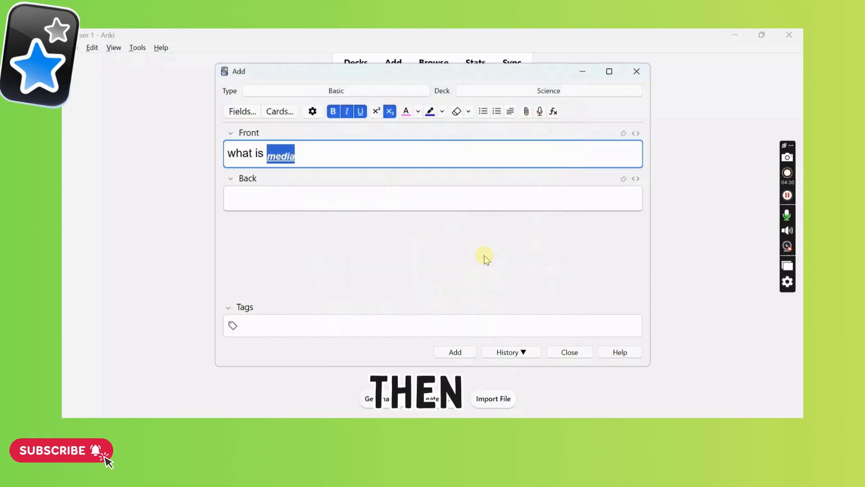
Remove all formatting from the word "media" and open the choice of formatting types that get removed.
left_click(456, 112)
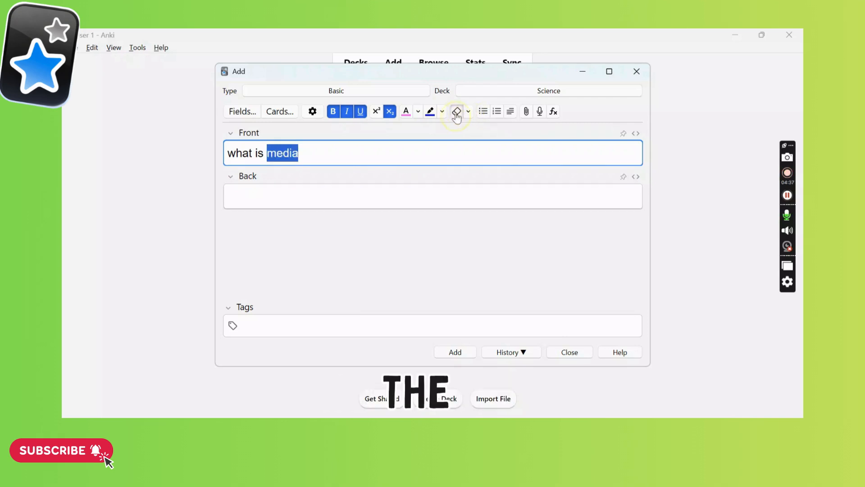
left_click(468, 112)
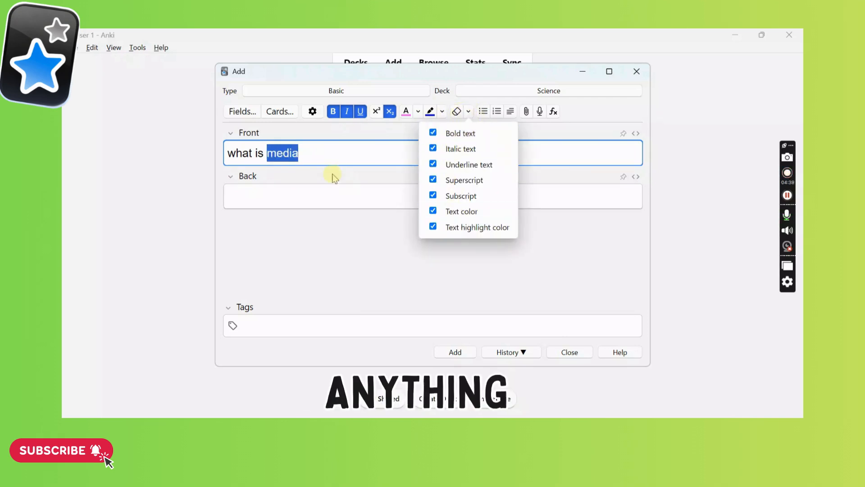
left_click(291, 158)
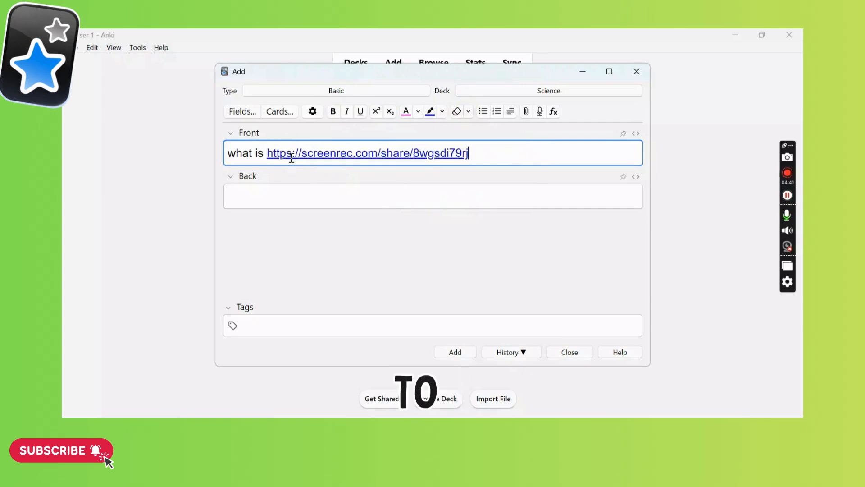
key("ctrl+z")
Make the word "media" bold and turn the front text into a numbered list, trying a bulleted list as well.
key("ctrl+b")
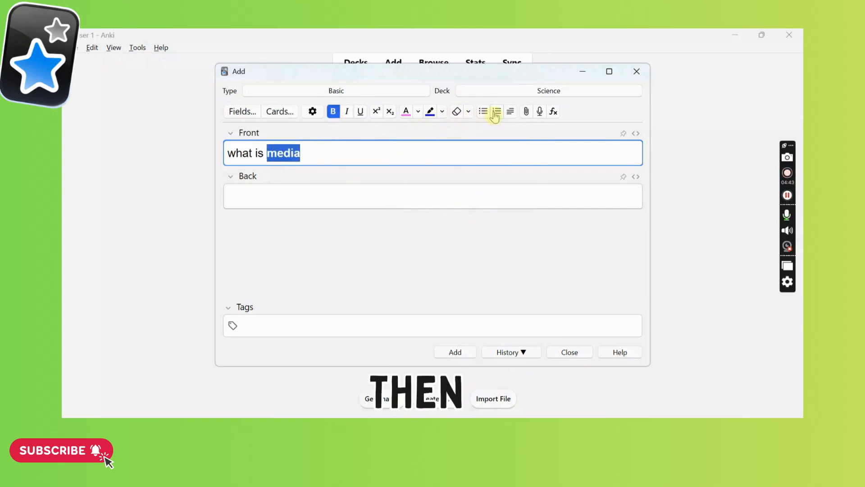
left_click(496, 113)
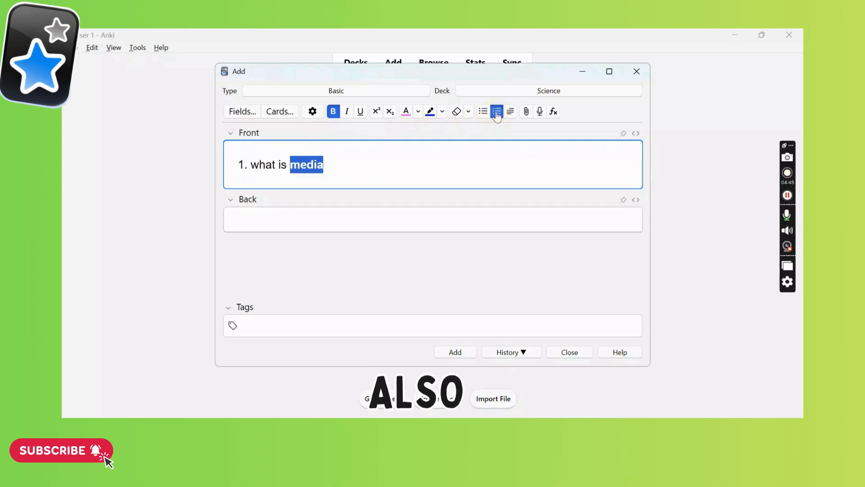
left_click(483, 113)
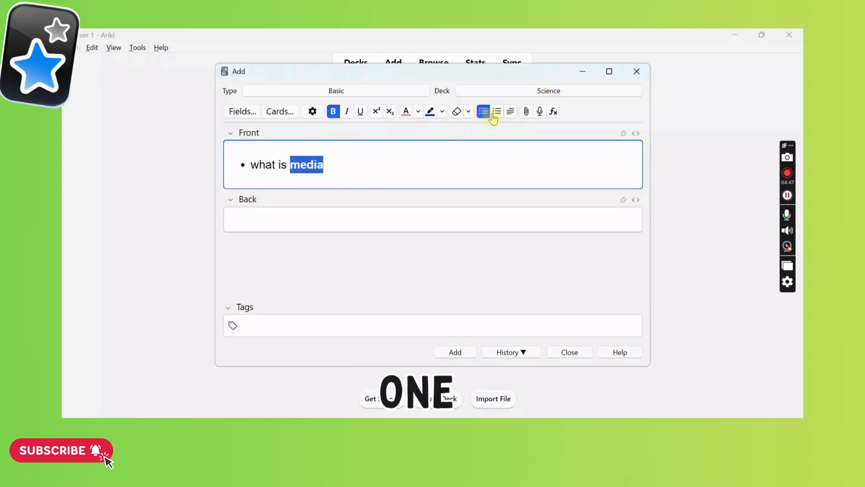
left_click(496, 112)
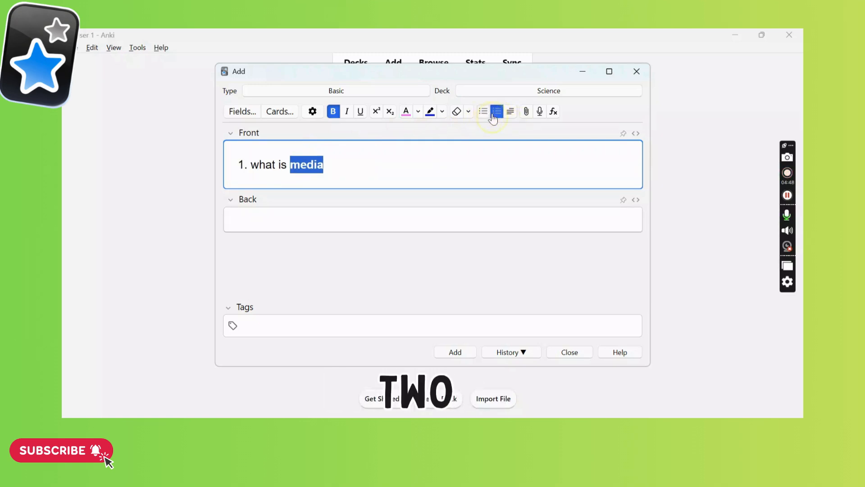
Replace the word "media" on the front with the image 17537122-a427-492d-be2d-bd3dce523f31 from the Documents folder.
left_click(524, 113)
left_click(470, 275)
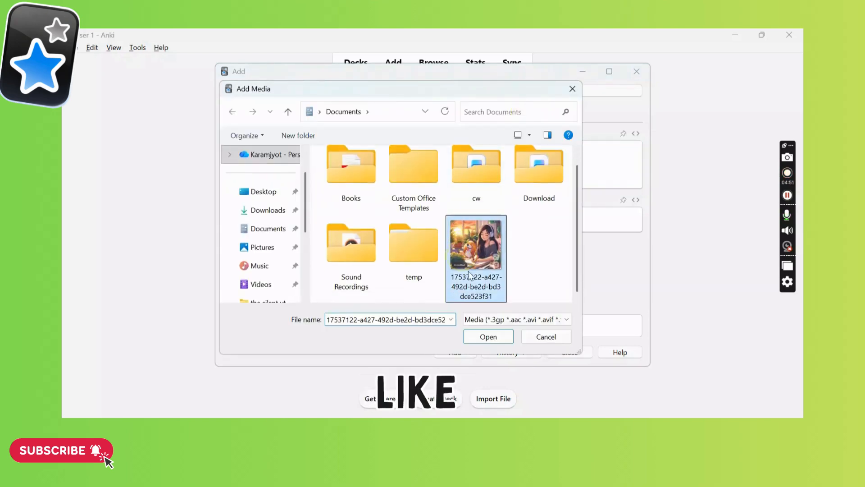
left_click(476, 338)
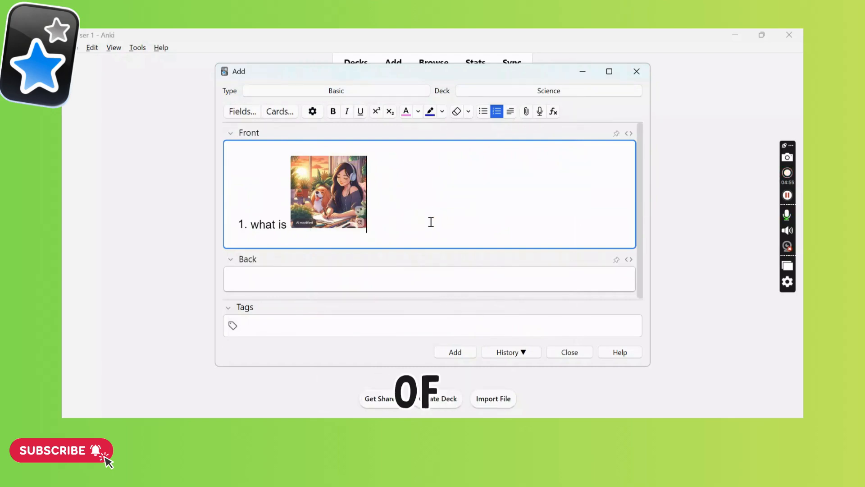
Record a short audio clip and save it as the back of the note.
left_click(326, 272)
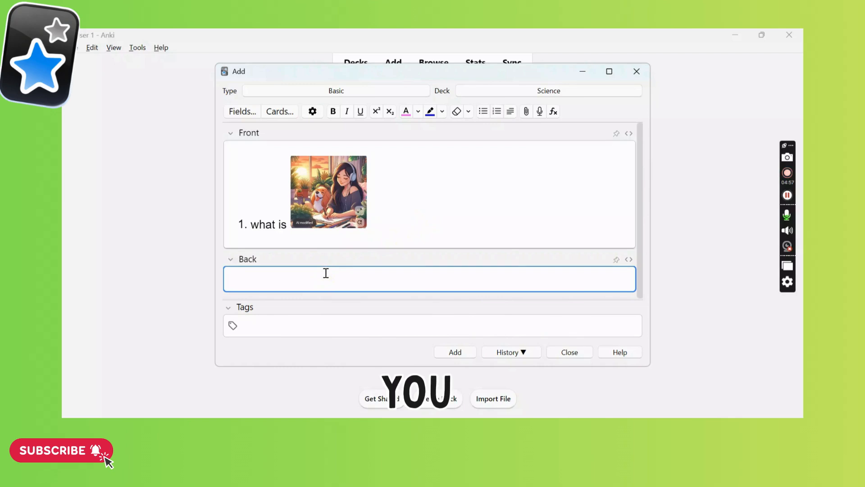
left_click(540, 113)
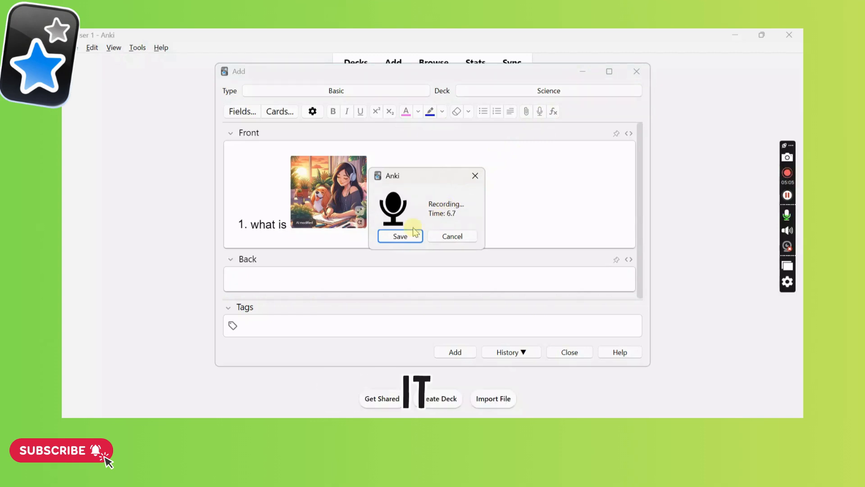
left_click(398, 236)
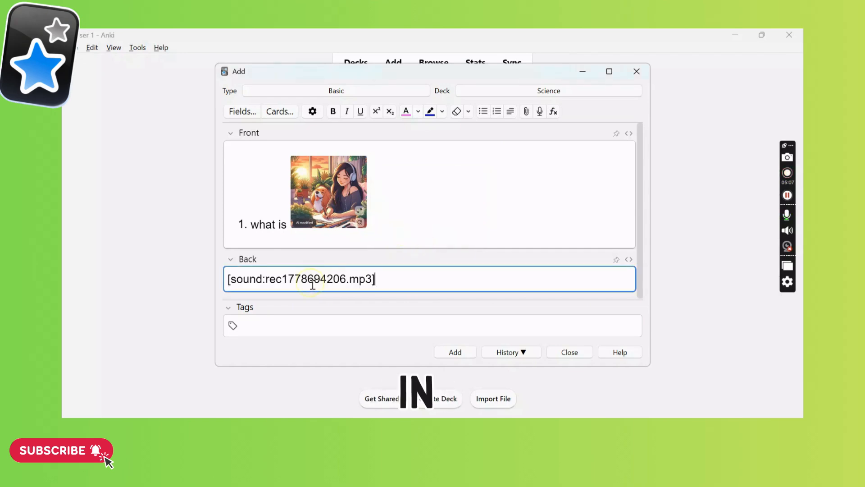
Record and save a second audio clip after the image on the front, and add the note to the Science deck.
left_click(396, 219)
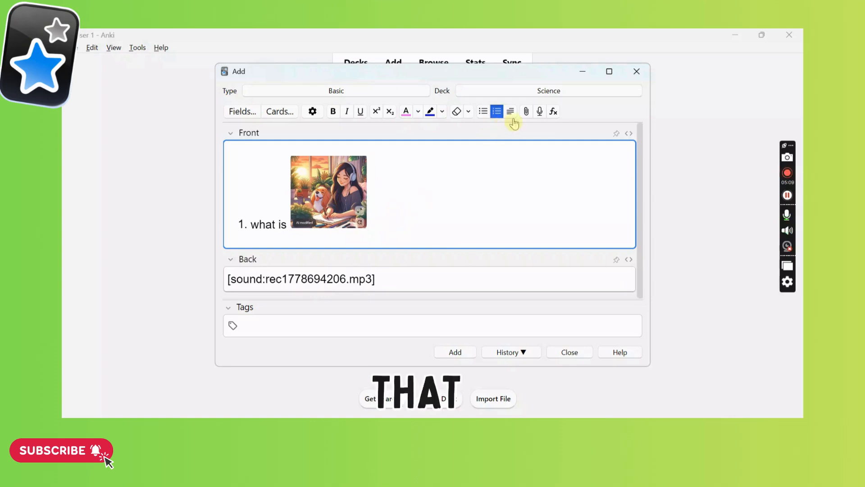
left_click(537, 113)
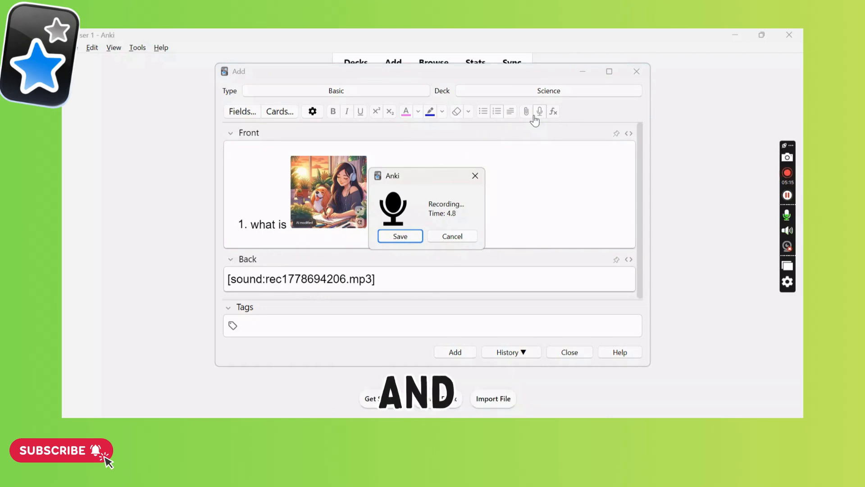
left_click(397, 237)
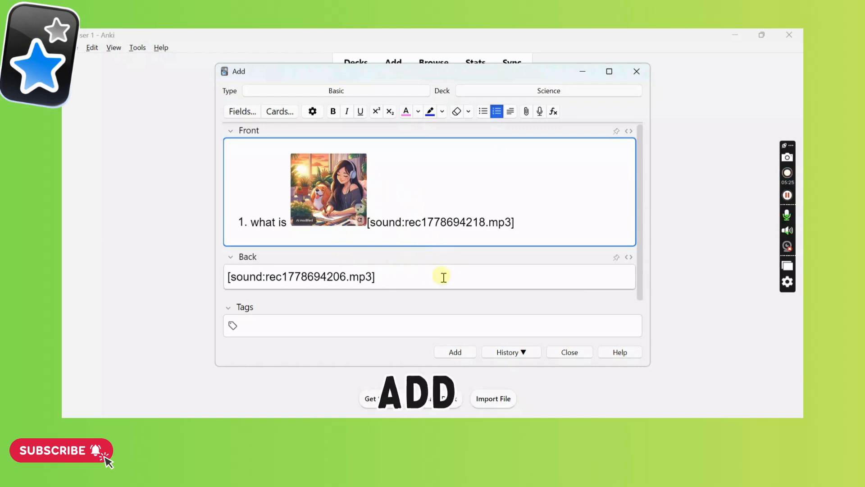
left_click(454, 352)
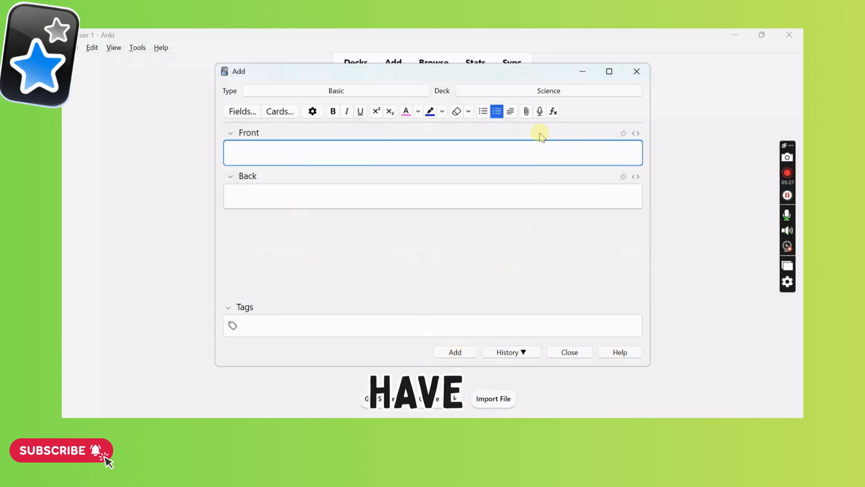
View the list of available note types, dismiss it without choosing one, and close the Add window.
left_click(385, 91)
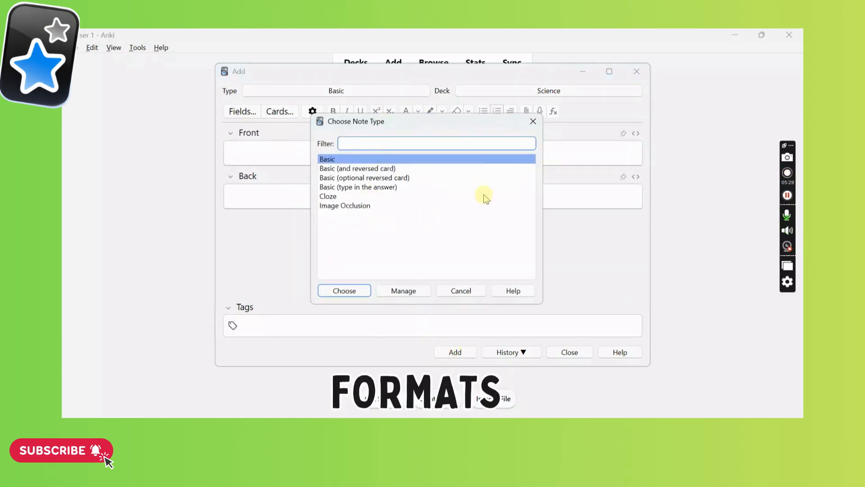
left_click(536, 122)
left_click(642, 79)
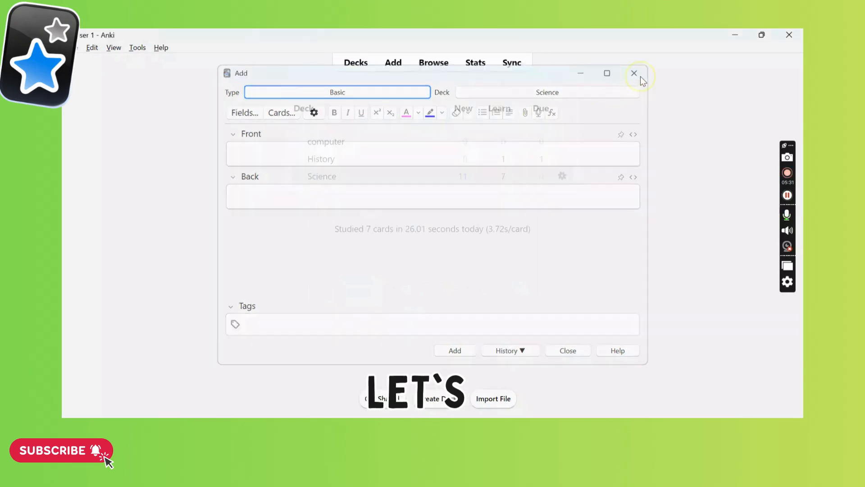
Start studying the Science deck and reveal the faulty cloze card and both "what is cyclone" cards, rating each Hard.
left_click(321, 177)
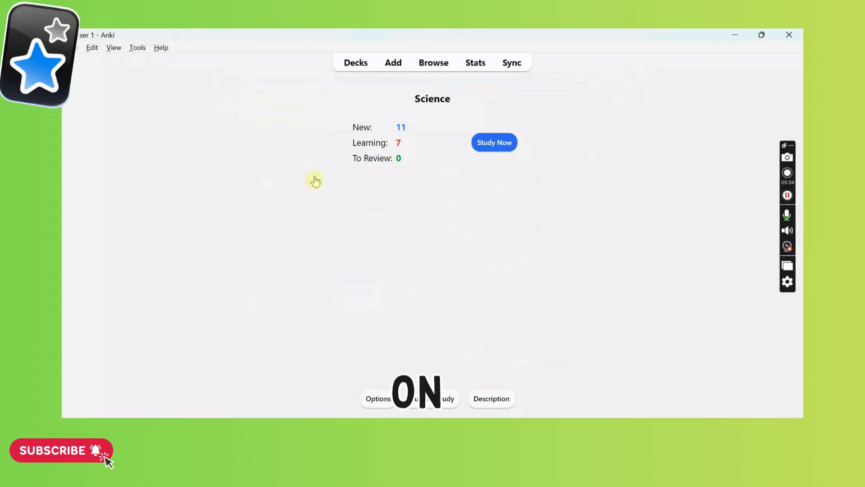
left_click(495, 143)
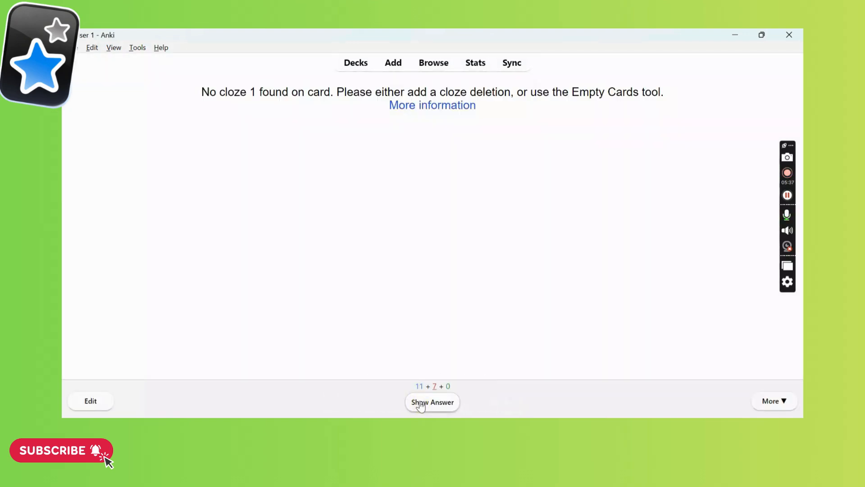
left_click(420, 404)
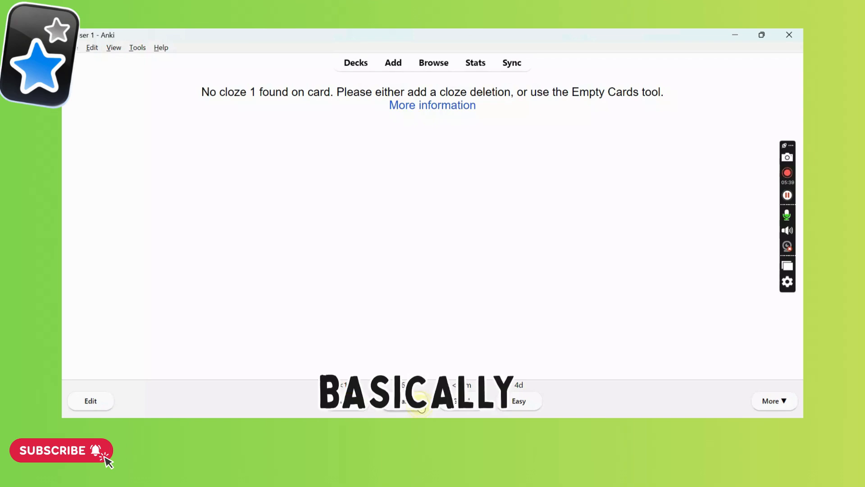
left_click(420, 404)
left_click(420, 404)
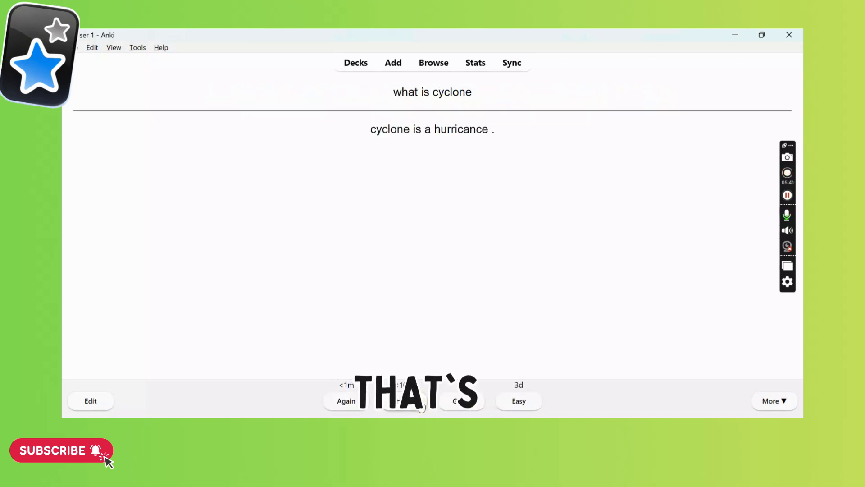
left_click(420, 404)
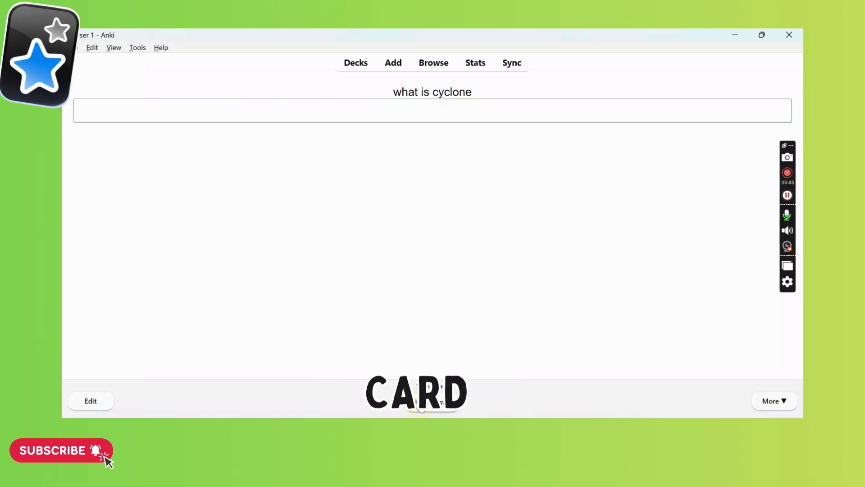
left_click(420, 405)
left_click(420, 405)
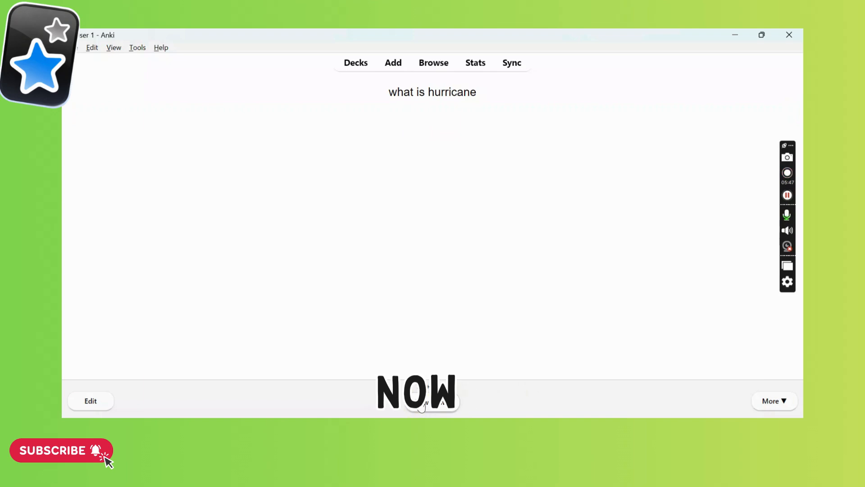
Reveal the answers to the hurricane, typhoon and first-person-in-space cards, rating each one Hard.
left_click(420, 405)
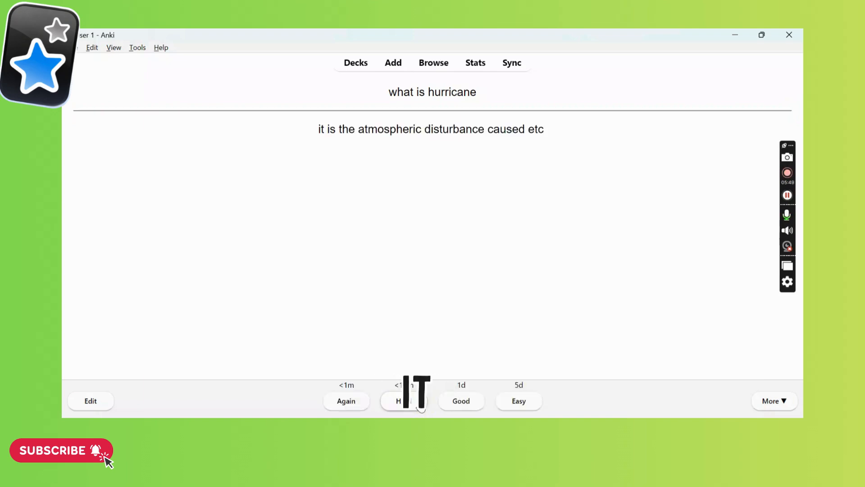
left_click(420, 405)
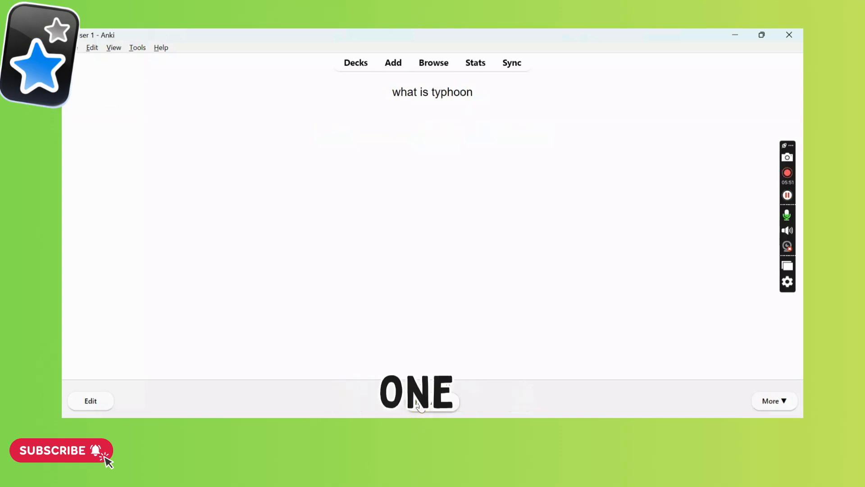
left_click(420, 405)
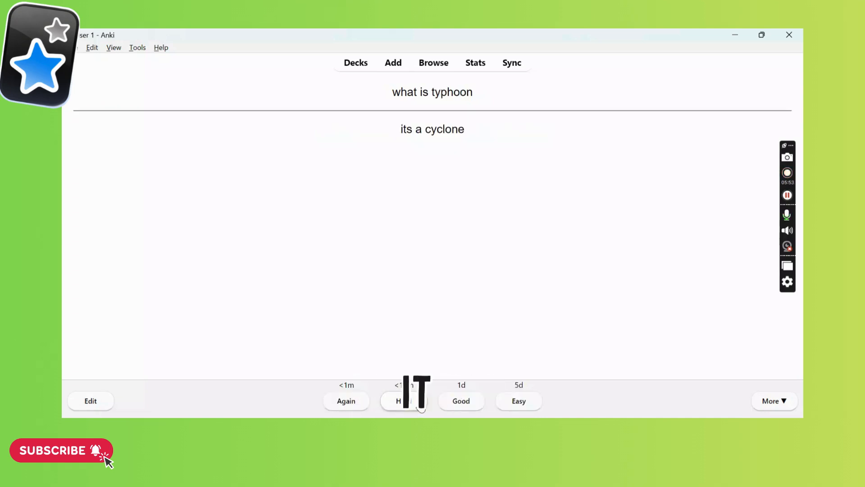
left_click(420, 404)
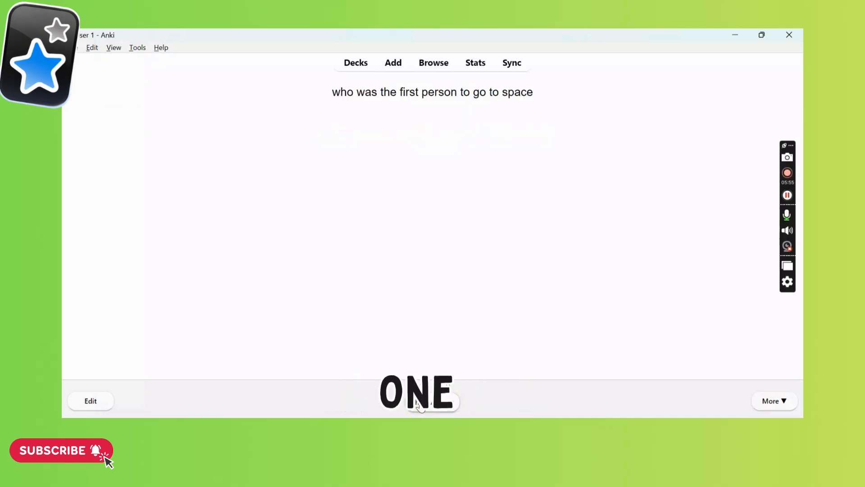
left_click(419, 405)
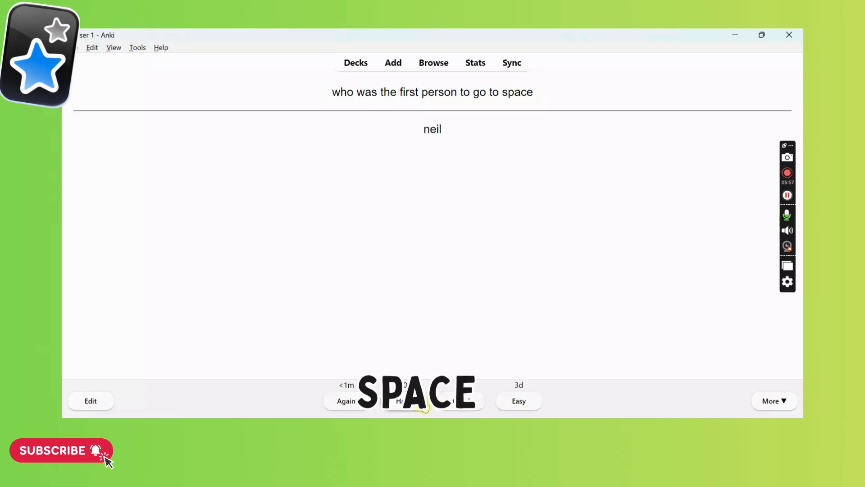
left_click(424, 406)
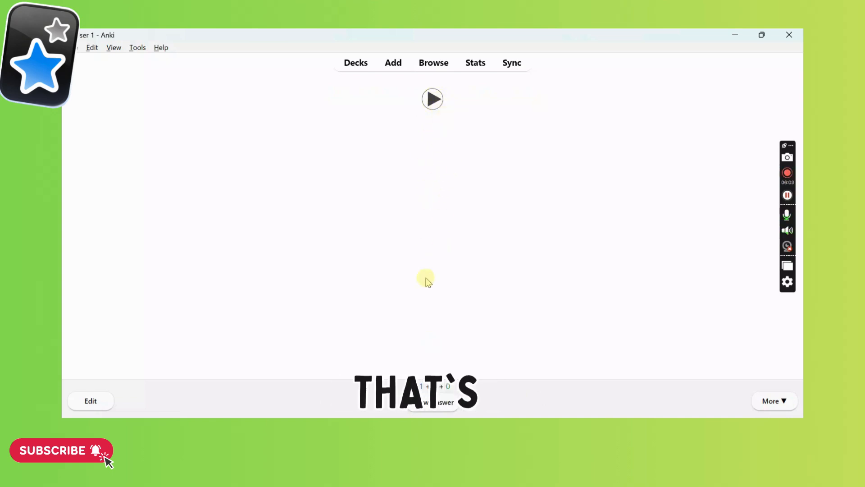
Reveal the answers to the audio card and the "[...] is a hurricane" cloze card, rating both Good.
left_click(421, 406)
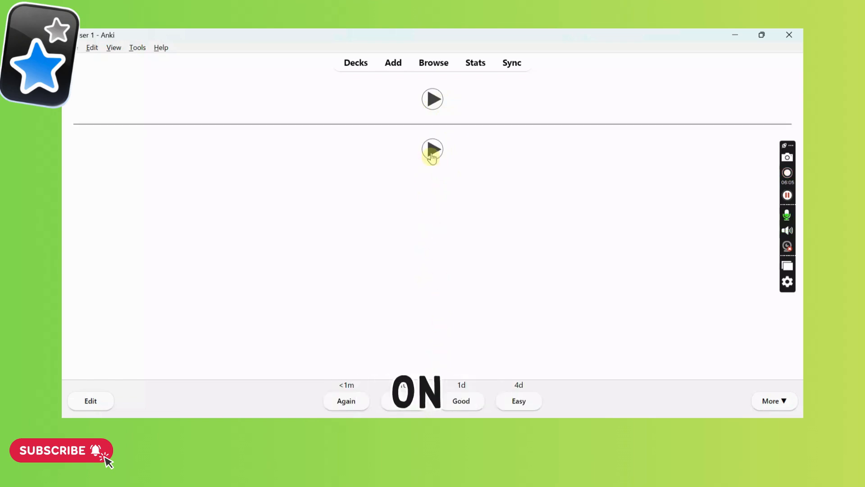
left_click(453, 407)
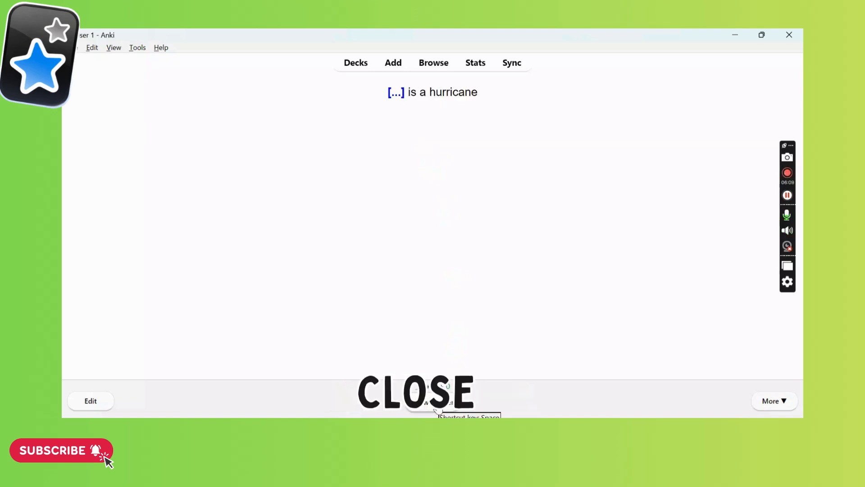
left_click(438, 407)
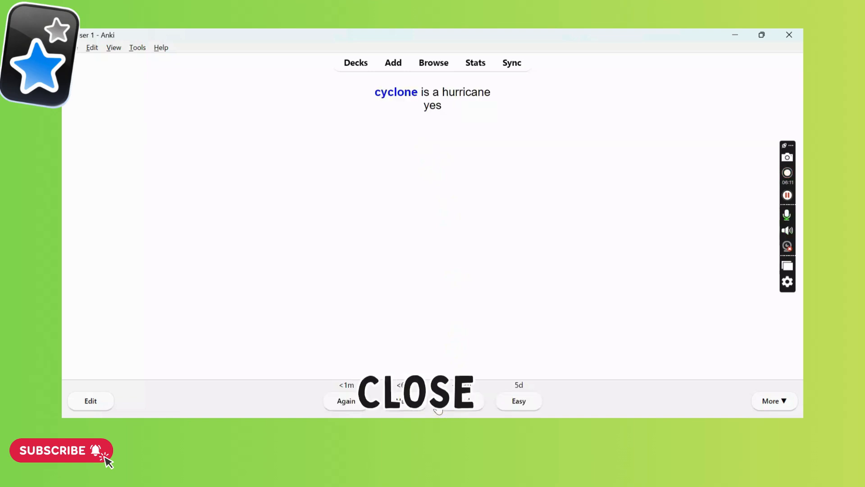
left_click(445, 407)
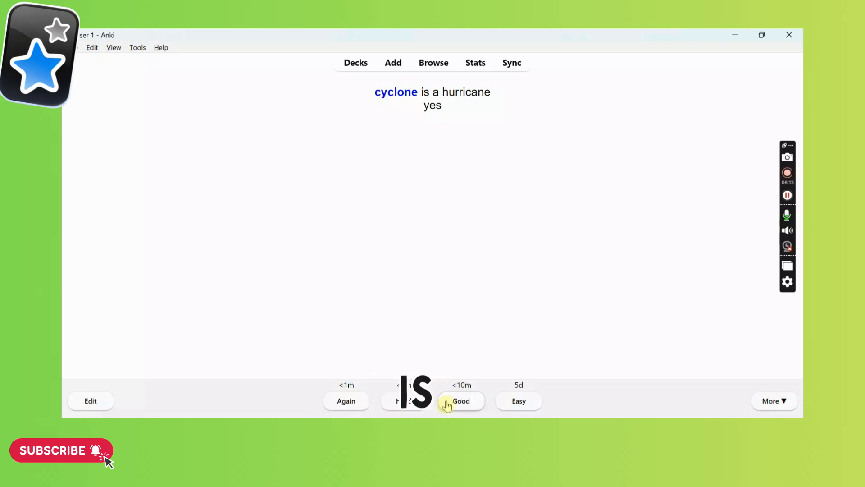
left_click(445, 406)
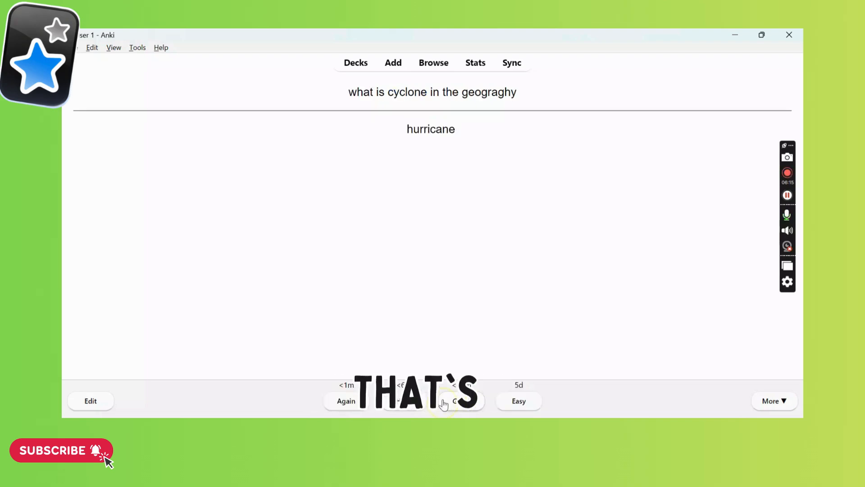
Rate the cyclone-in-geography card Good, and reveal and rate Good the "what is the anki software" and "what is anki" cards.
left_click(445, 406)
left_click(445, 406)
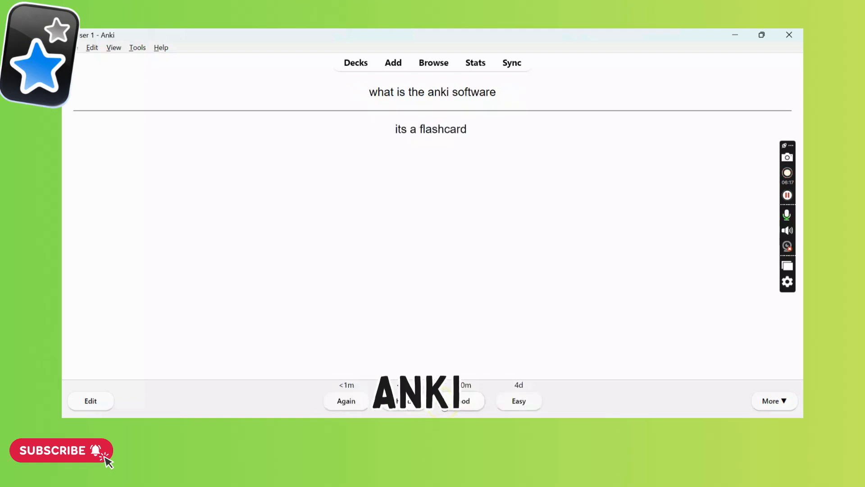
left_click(445, 407)
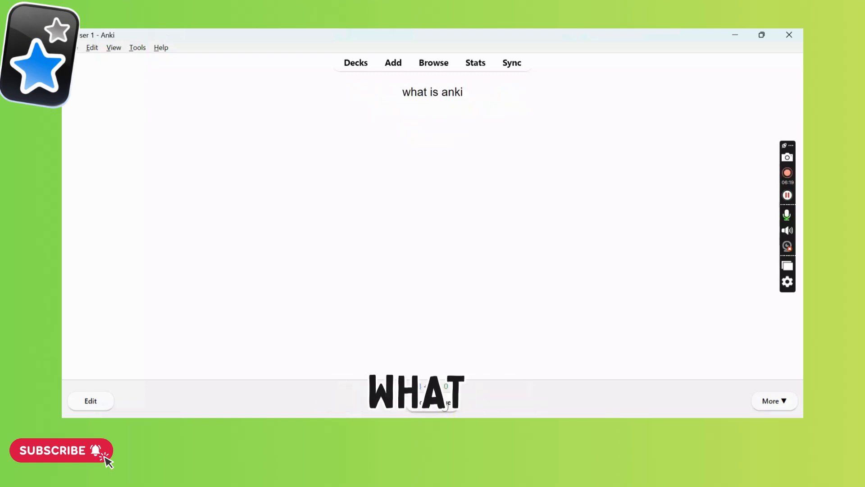
left_click(445, 406)
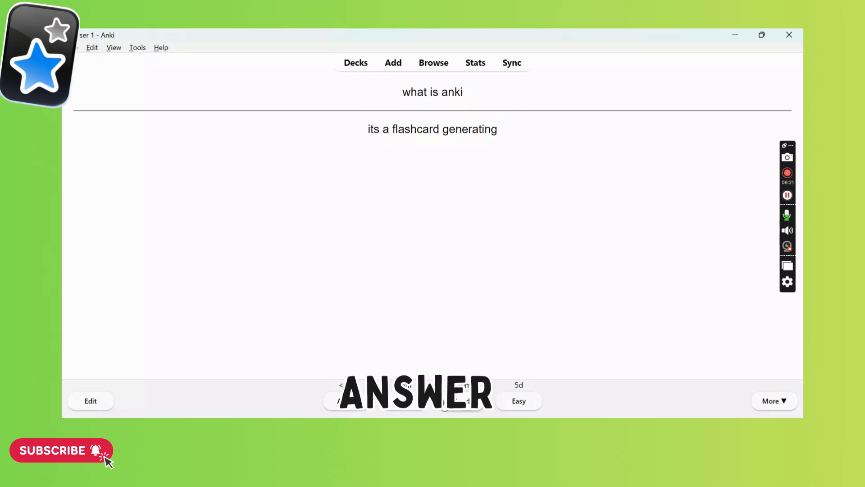
left_click(445, 407)
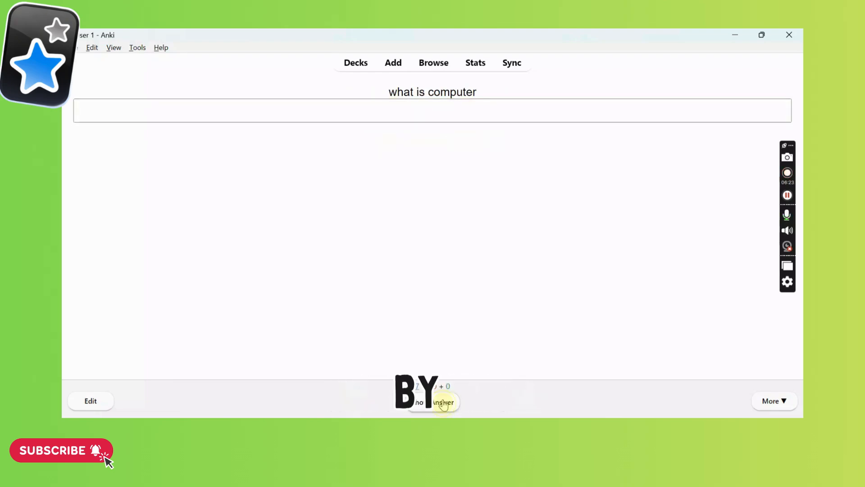
Reveal the "what is computer" answer without entering one, rate it Good, and reveal the "[...] is a machine" cloze answer.
left_click(444, 405)
left_click(457, 401)
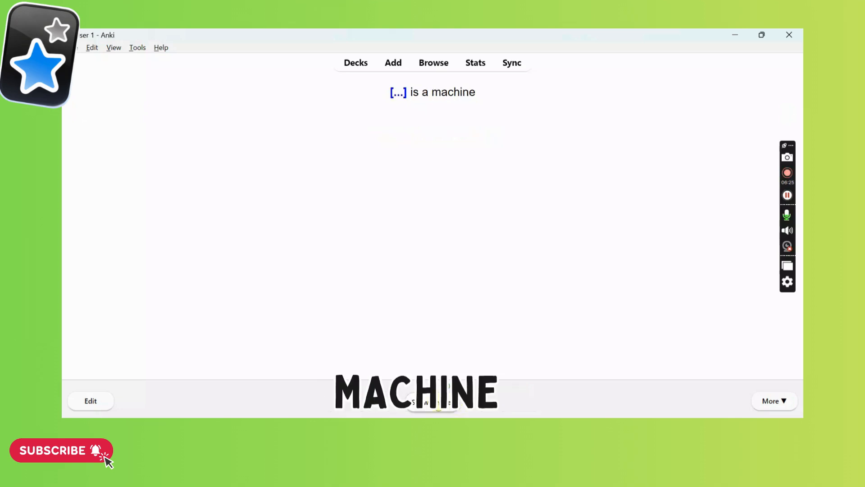
left_click(456, 401)
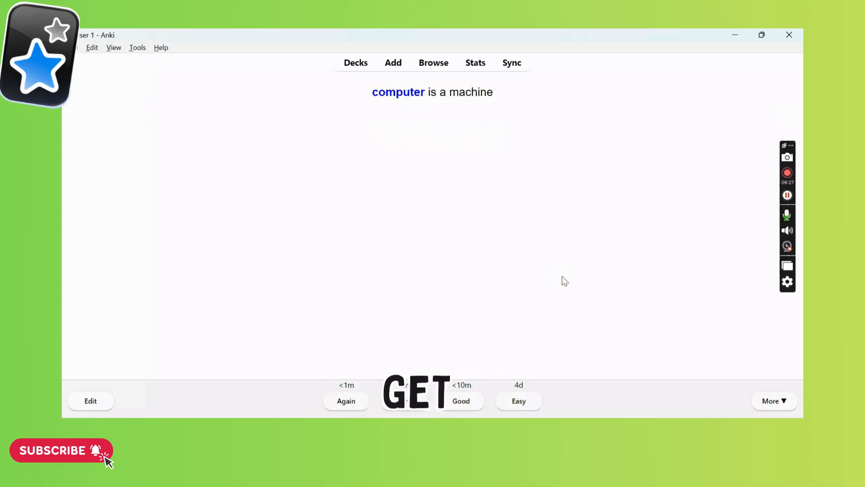